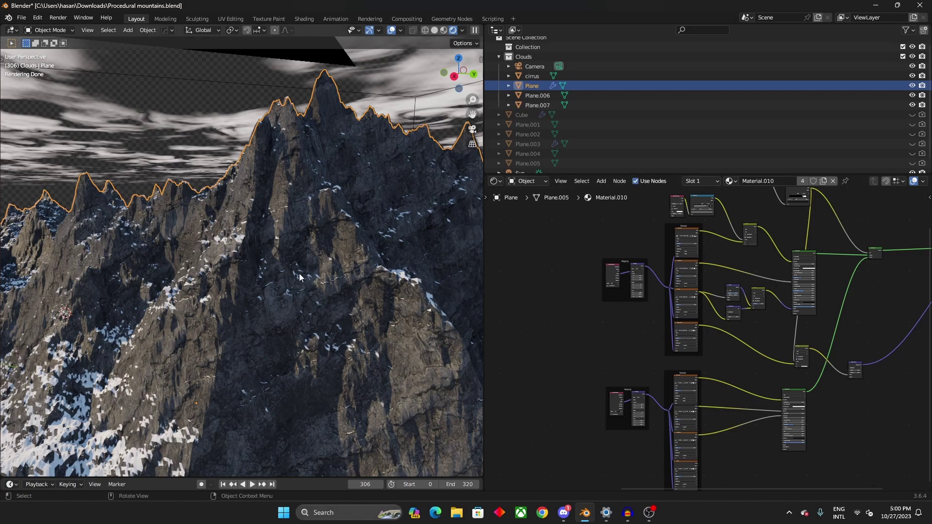
# - Examine the mountain's rock and snow surface up close through the scene camera
pyautogui.scroll(5, 270, 341)
pyautogui.moveTo(270, 342)
pyautogui.mouseDown(button='middle')
pyautogui.moveTo(311, 315)
pyautogui.moveTo(261, 339)
pyautogui.mouseUp(button='middle')
pyautogui.scroll(-5, 261, 339)
pyautogui.press('KP_0')
pyautogui.scroll(3, 315, 354)
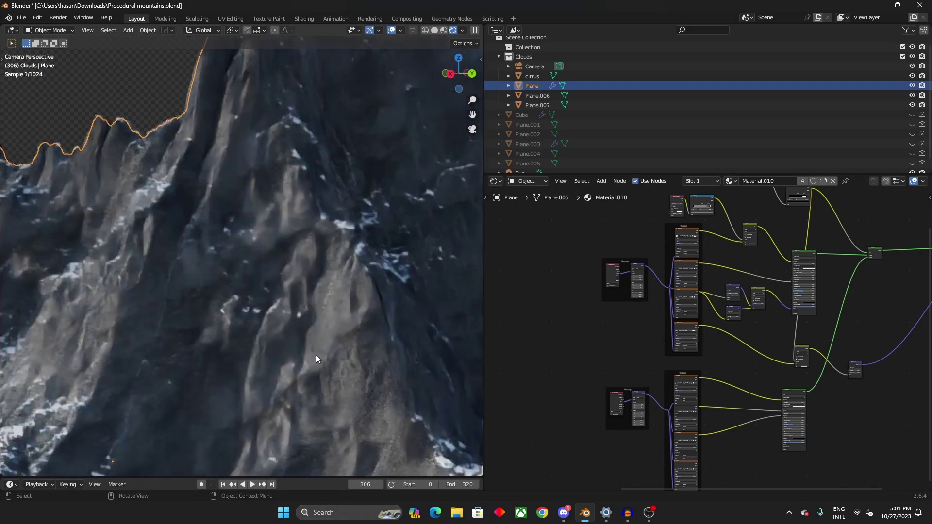
pyautogui.scroll(-5, 315, 354)
pyautogui.moveTo(348, 337); pyautogui.dragTo(380, 313, button='middle')
pyautogui.scroll(4, 263, 307)
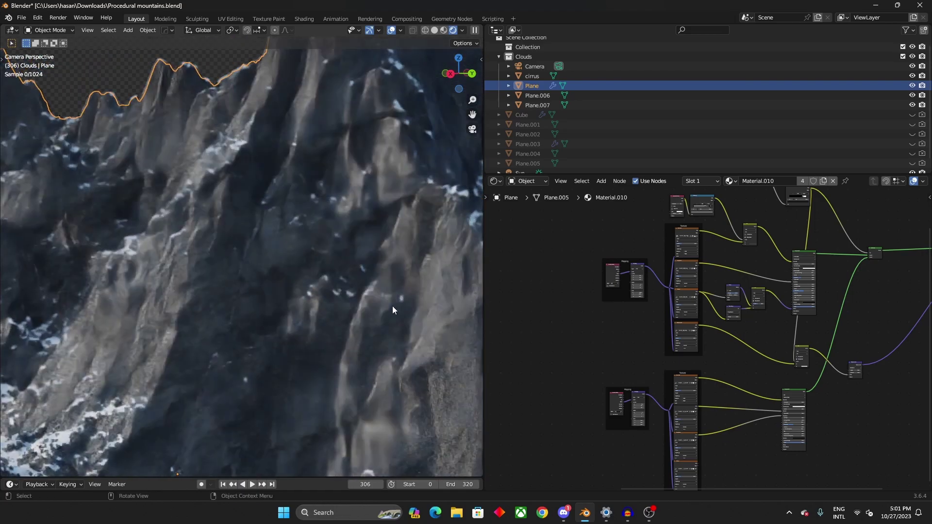
# - Examine the rock and snow Principled BSDF nodes and the Mix Shader that combines them
pyautogui.scroll(-1, 888, 331)
pyautogui.moveTo(887, 330); pyautogui.dragTo(805, 376, button='middle')
pyautogui.scroll(2, 759, 351)
pyautogui.moveTo(759, 351); pyautogui.dragTo(773, 359, button='middle')
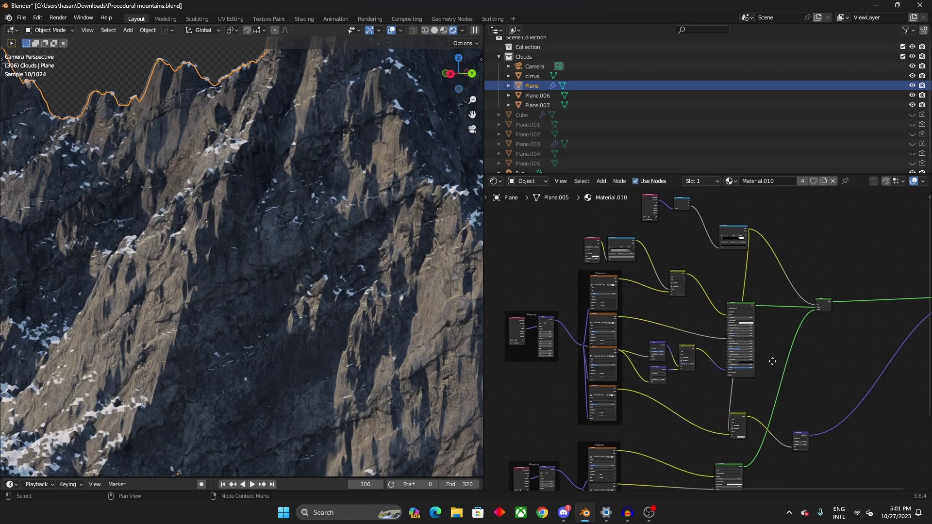
pyautogui.scroll(3, 773, 359)
pyautogui.moveTo(750, 323); pyautogui.dragTo(766, 312)
pyautogui.scroll(-2, 750, 318)
pyautogui.moveTo(720, 435); pyautogui.dragTo(755, 316, button='middle')
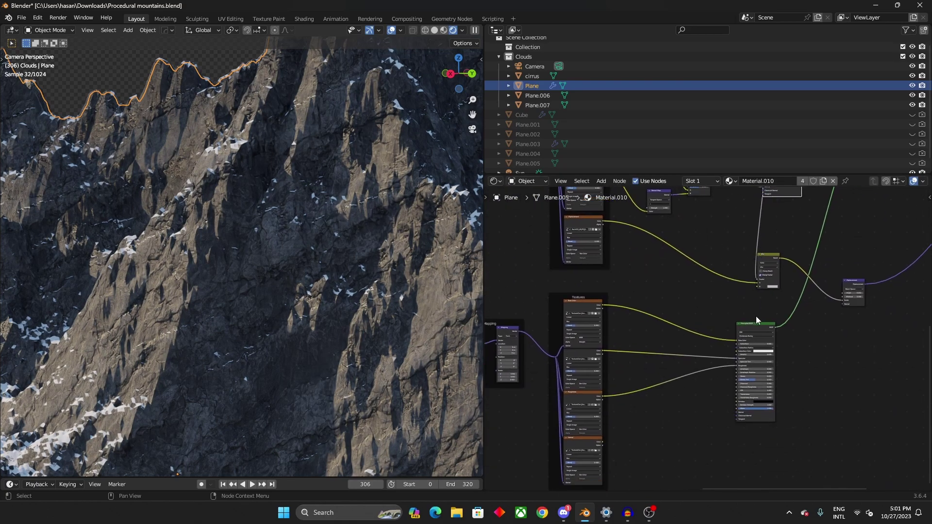
pyautogui.click(751, 331)
pyautogui.scroll(-4, 817, 228)
pyautogui.moveTo(819, 221); pyautogui.dragTo(722, 366, button='middle')
pyautogui.scroll(3, 734, 328)
pyautogui.moveTo(737, 320); pyautogui.dragTo(772, 346)
pyautogui.moveTo(662, 292); pyautogui.dragTo(761, 301, button='middle')
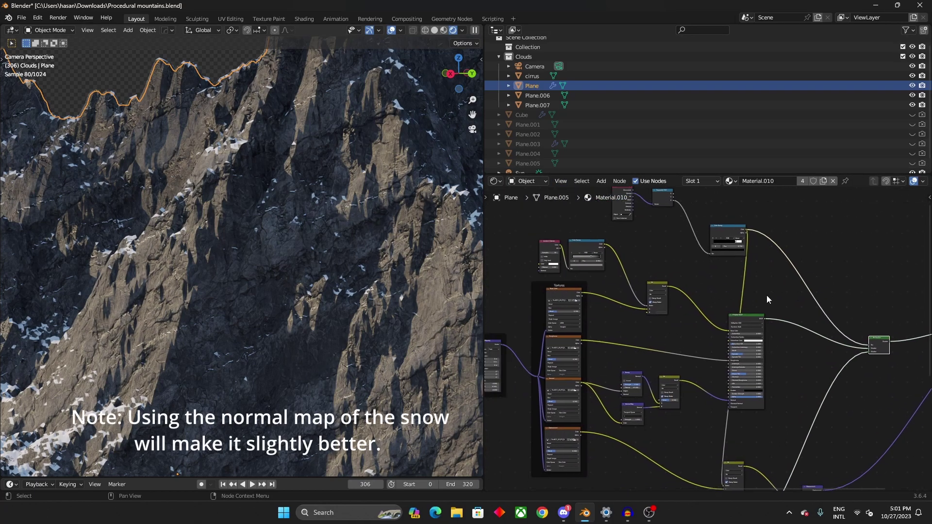
# - Examine the rock and snow Textures frames in the mountain material's node graph
pyautogui.scroll(4, 601, 350)
pyautogui.moveTo(574, 318); pyautogui.dragTo(628, 304, button='middle')
pyautogui.moveTo(562, 252)
pyautogui.mouseDown()
pyautogui.moveTo(590, 258)
pyautogui.moveTo(559, 263)
pyautogui.mouseUp()
pyautogui.scroll(-2, 609, 428)
pyautogui.moveTo(610, 427); pyautogui.dragTo(601, 369, button='middle')
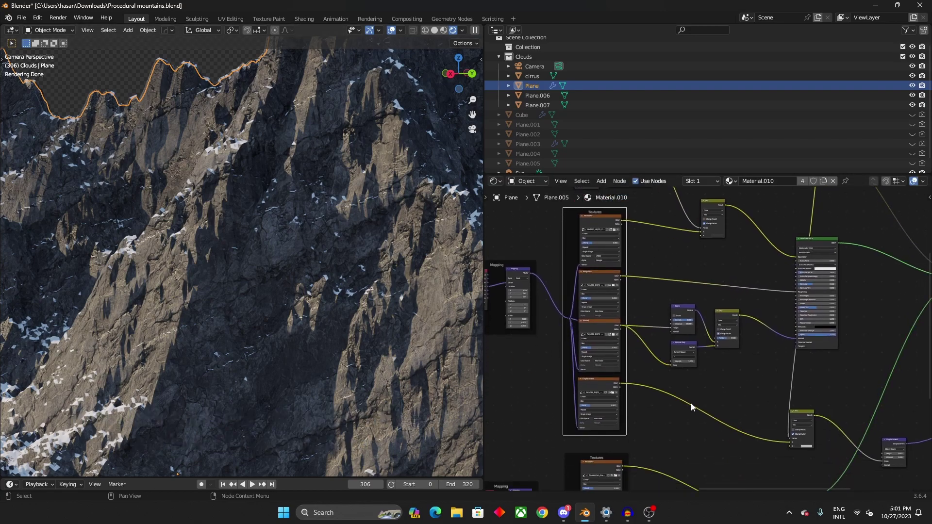
pyautogui.moveTo(684, 417); pyautogui.dragTo(685, 351, button='middle')
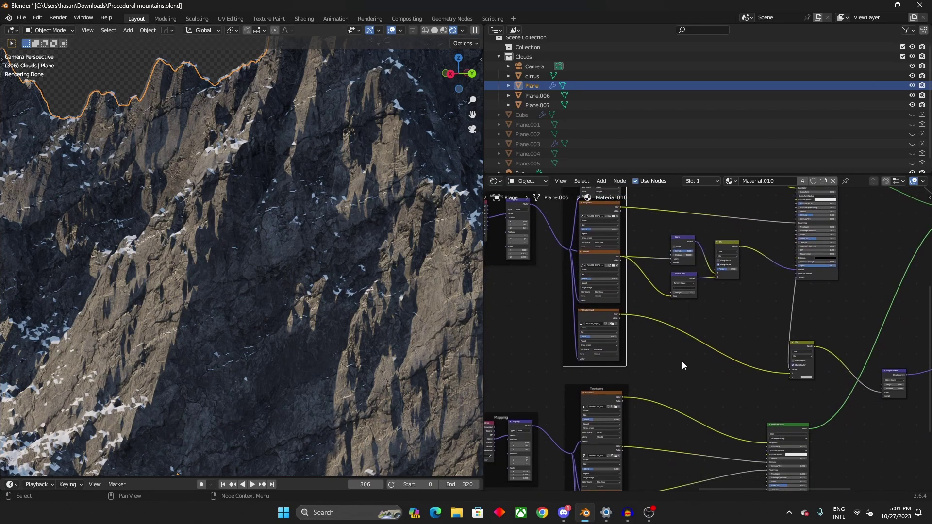
pyautogui.scroll(3, 664, 397)
pyautogui.moveTo(664, 396); pyautogui.dragTo(699, 304, button='middle')
pyautogui.moveTo(630, 293)
pyautogui.mouseDown()
pyautogui.moveTo(618, 298)
pyautogui.moveTo(641, 298)
pyautogui.moveTo(627, 299)
pyautogui.mouseUp()
pyautogui.moveTo(644, 413); pyautogui.dragTo(636, 337, button='middle')
pyautogui.scroll(-1, 647, 412)
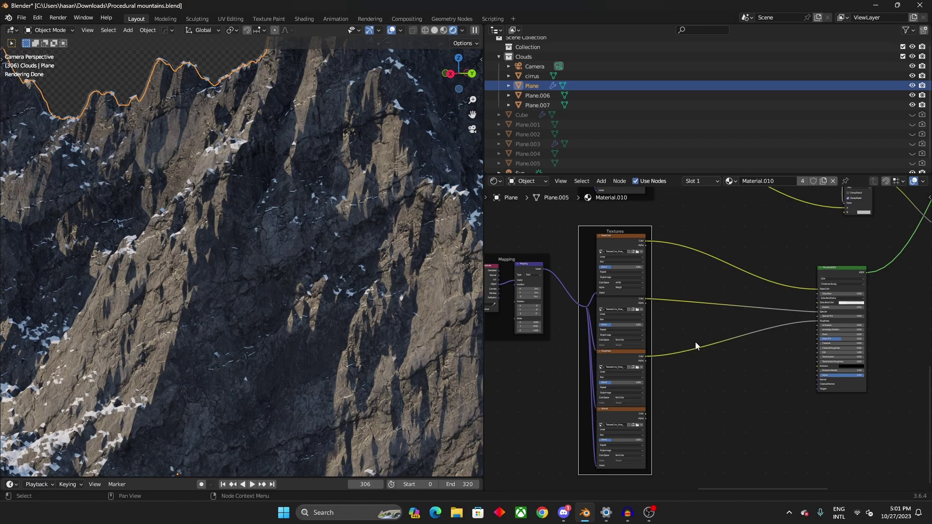
# - Examine the shader and displacement connections toward the output end of the mountain material
pyautogui.scroll(-3, 695, 341)
pyautogui.scroll(-1, 729, 342)
pyautogui.moveTo(732, 336); pyautogui.dragTo(643, 400, button='middle')
pyautogui.scroll(3, 738, 258)
pyautogui.moveTo(740, 256); pyautogui.dragTo(673, 392, button='middle')
pyautogui.scroll(4, 767, 375)
pyautogui.moveTo(766, 375); pyautogui.dragTo(667, 385, button='middle')
pyautogui.scroll(8, 667, 386)
pyautogui.moveTo(632, 371); pyautogui.dragTo(662, 373)
# - Examine the Texture Coordinate and Mapping nodes that feed the rock image textures
pyautogui.scroll(-11, 602, 366)
pyautogui.moveTo(601, 365); pyautogui.dragTo(764, 337, button='middle')
pyautogui.moveTo(568, 357); pyautogui.dragTo(753, 354, button='middle')
pyautogui.moveTo(606, 355); pyautogui.dragTo(743, 367, button='middle')
pyautogui.scroll(10, 743, 368)
pyautogui.scroll(4, 633, 348)
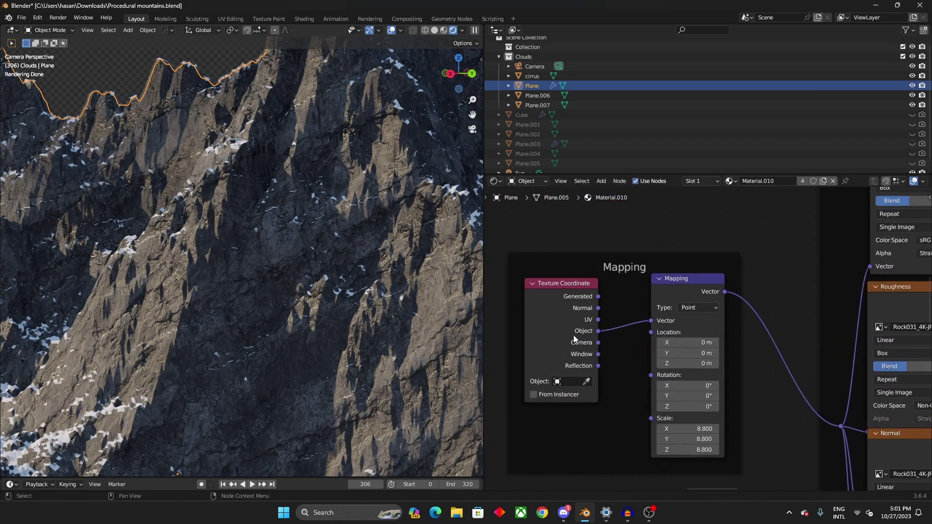
pyautogui.moveTo(575, 335); pyautogui.dragTo(651, 352, button='middle')
pyautogui.scroll(2, 652, 353)
pyautogui.moveTo(628, 353); pyautogui.dragTo(647, 350)
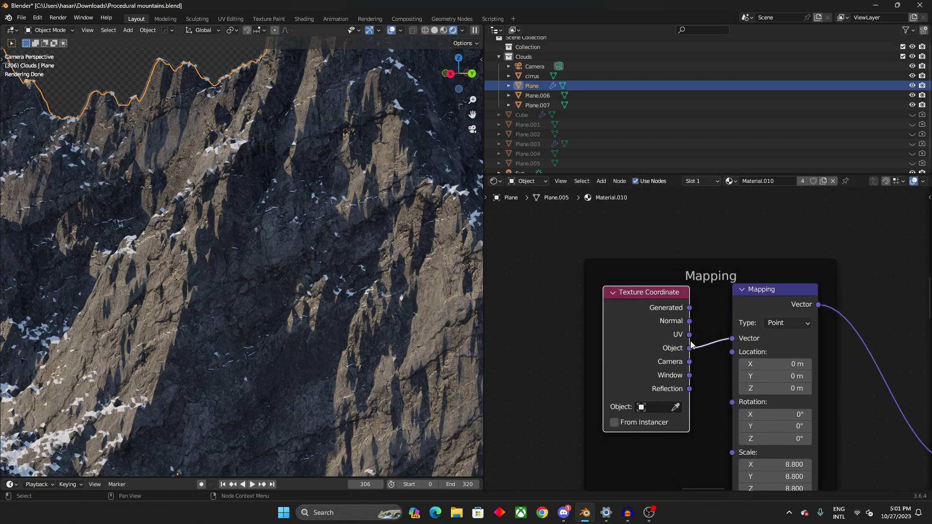
pyautogui.scroll(-2, 724, 359)
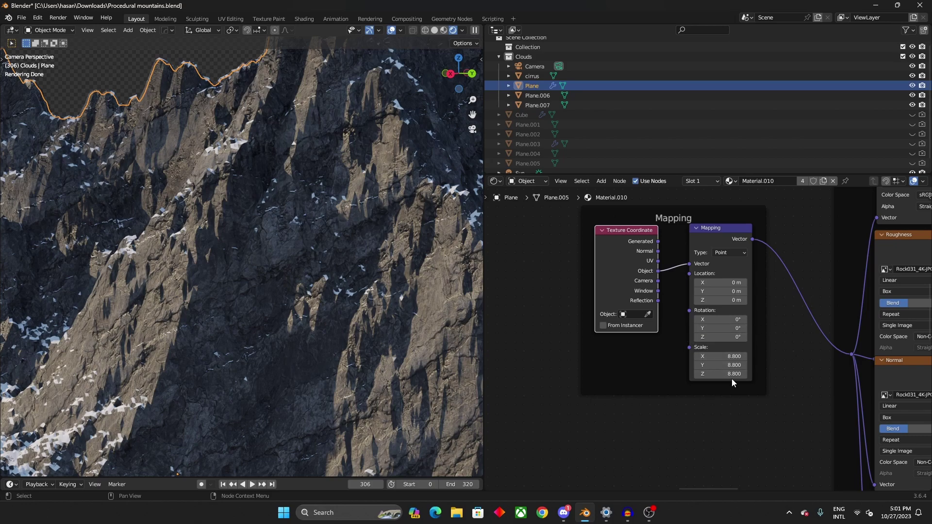
pyautogui.scroll(-3, 764, 389)
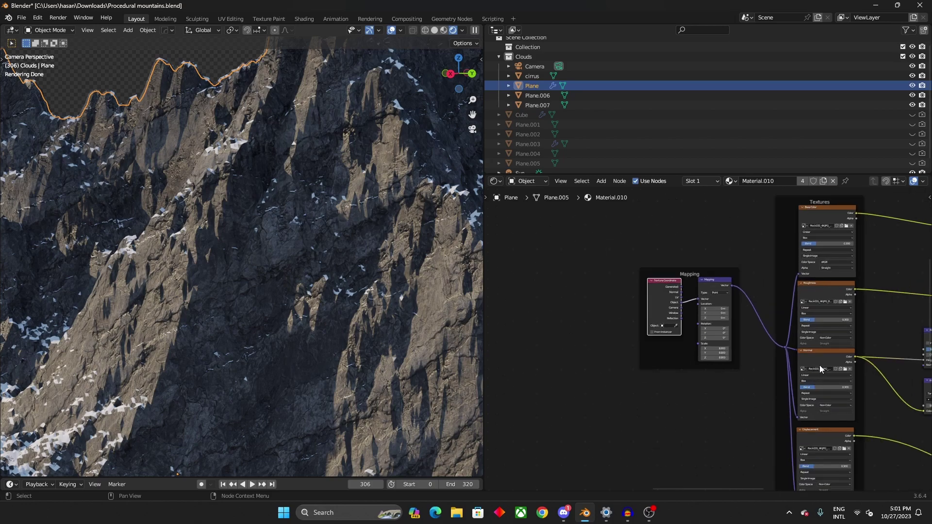
# - Inspect the projection options of the rock Base Color texture and the settings of the neighbouring image textures
pyautogui.scroll(4, 819, 364)
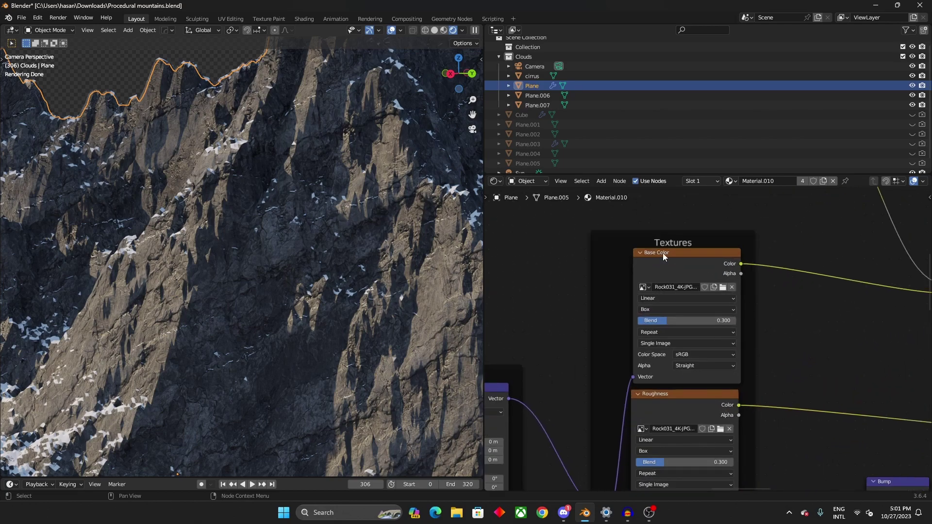
pyautogui.scroll(2, 655, 284)
pyautogui.click(647, 297)
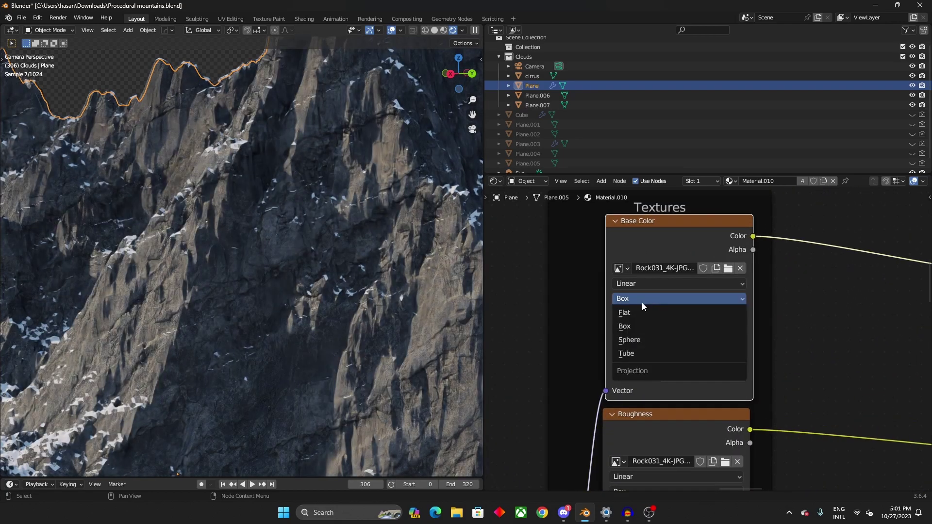
pyautogui.click(831, 313)
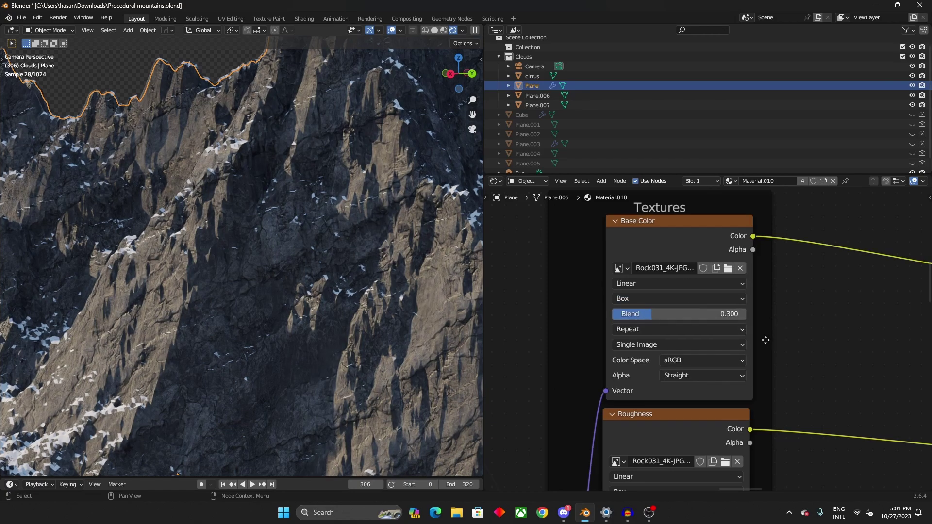
pyautogui.scroll(-4, 765, 337)
pyautogui.scroll(2, 787, 309)
pyautogui.moveTo(787, 309); pyautogui.dragTo(788, 302, button='middle')
pyautogui.moveTo(787, 360); pyautogui.dragTo(788, 314, button='middle')
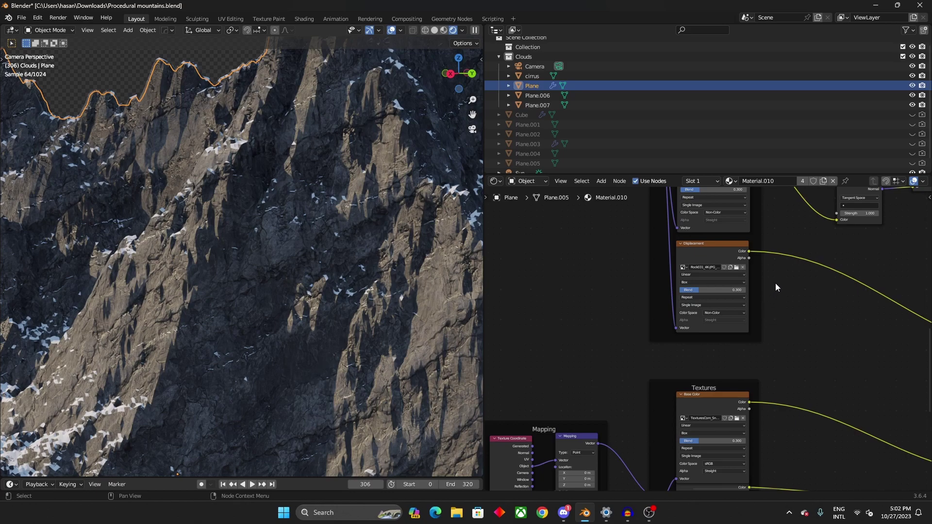
pyautogui.moveTo(750, 251); pyautogui.dragTo(736, 386, button='middle')
pyautogui.scroll(-1, 746, 323)
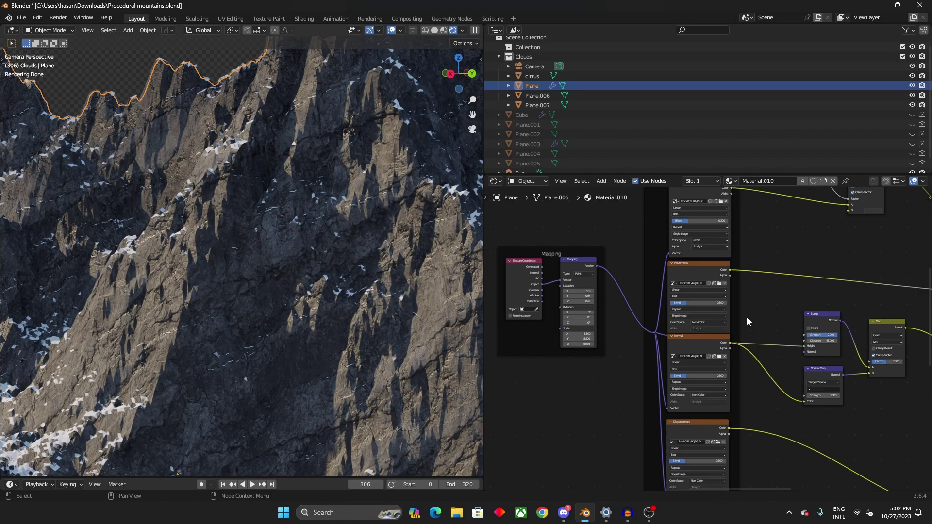
pyautogui.moveTo(752, 299); pyautogui.dragTo(733, 383, button='middle')
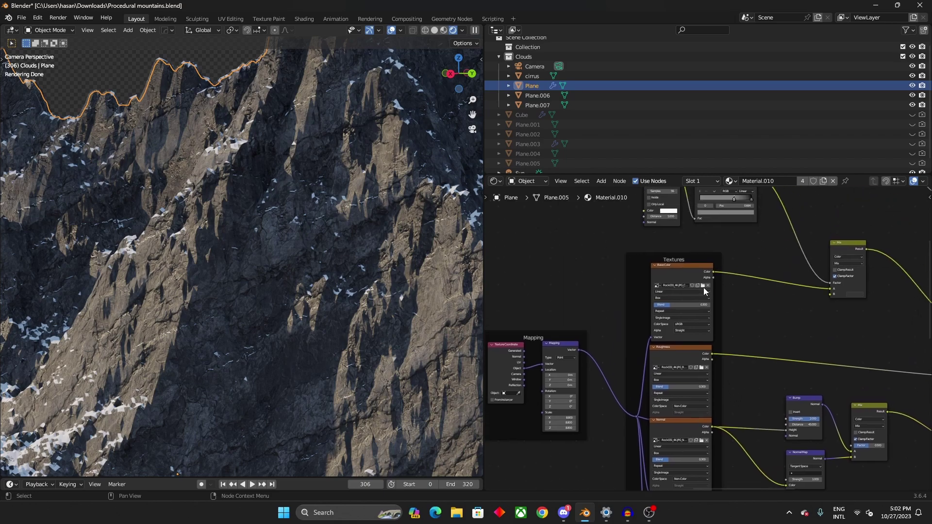
pyautogui.scroll(8, 699, 285)
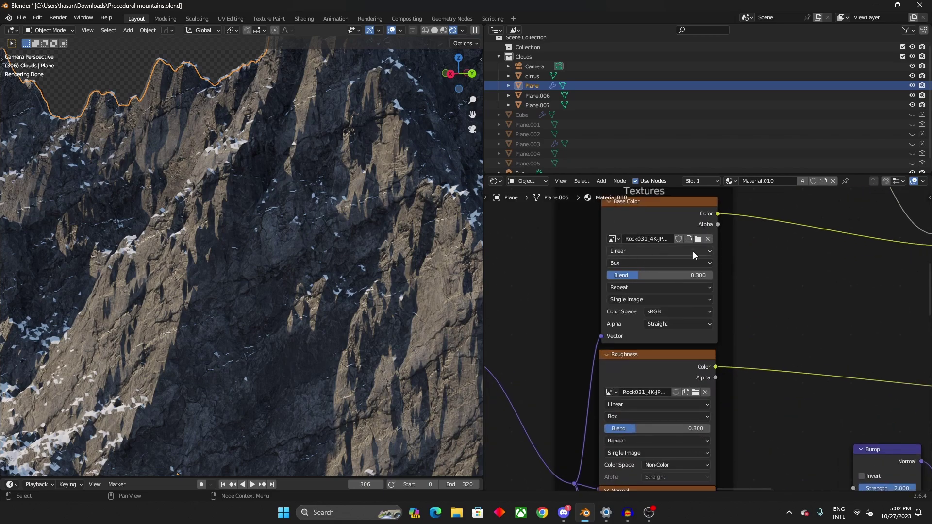
# - Set the rock Base Color texture's projection to Flat
pyautogui.click(660, 262)
pyautogui.scroll(-5, 379, 314)
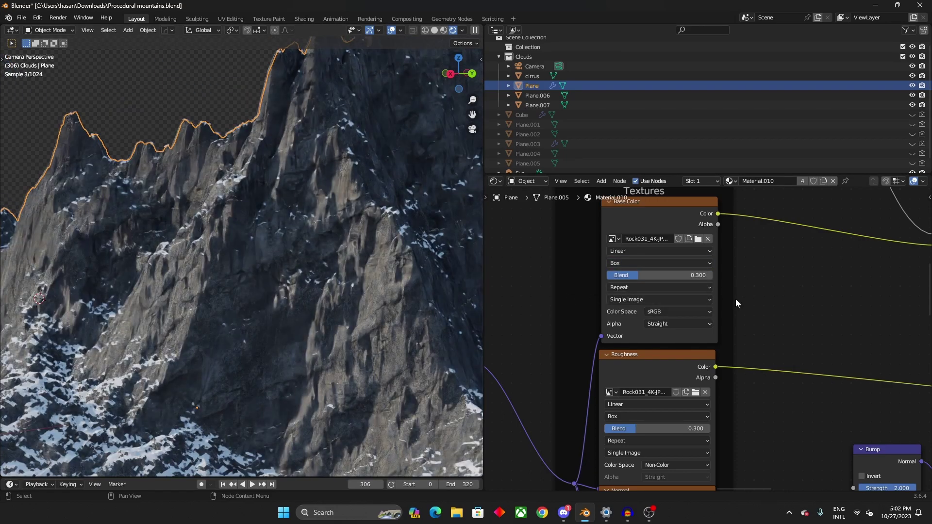
pyautogui.click(707, 263)
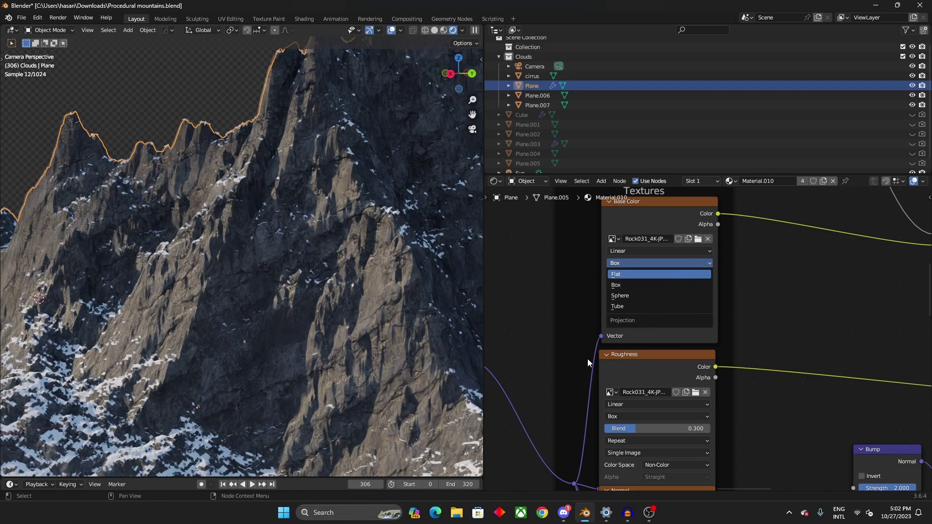
pyautogui.press('Return')
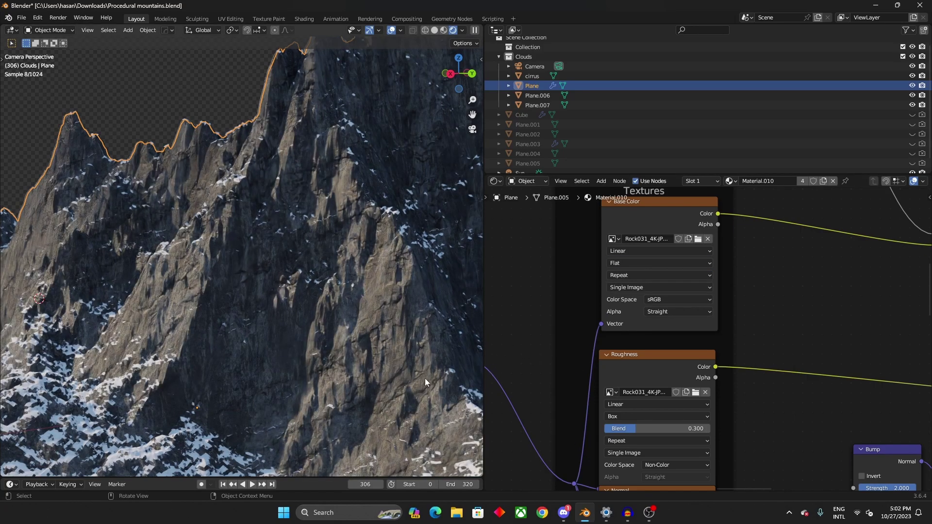
# - Inspect the flat-projected rock texture on the mountain's steep faces from near and far
pyautogui.scroll(-5, 673, 276)
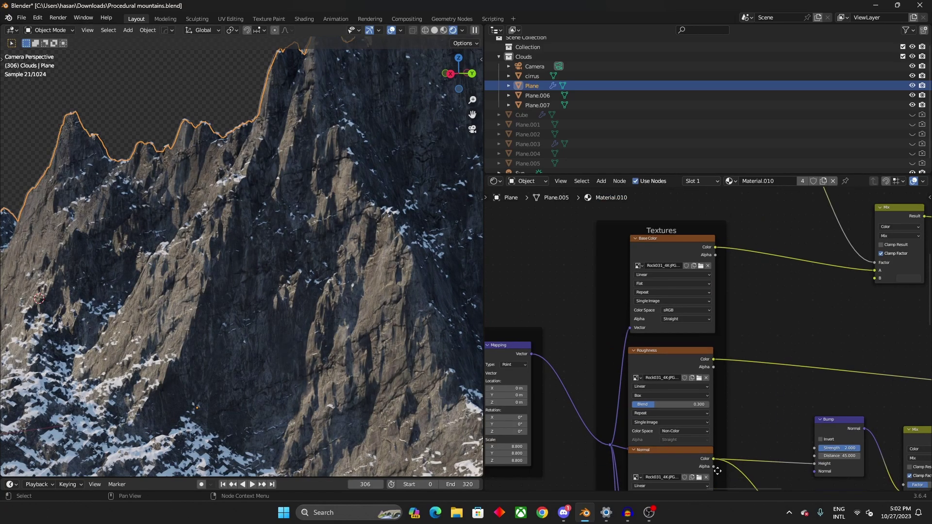
pyautogui.moveTo(642, 378); pyautogui.dragTo(650, 318, button='middle')
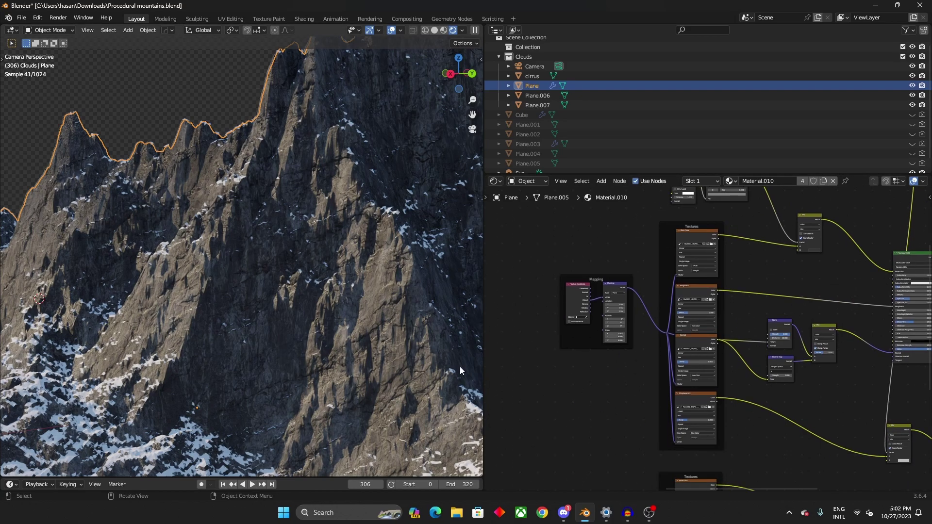
pyautogui.scroll(2, 442, 373)
pyautogui.scroll(9, 649, 246)
pyautogui.moveTo(705, 194); pyautogui.dragTo(716, 329, button='middle')
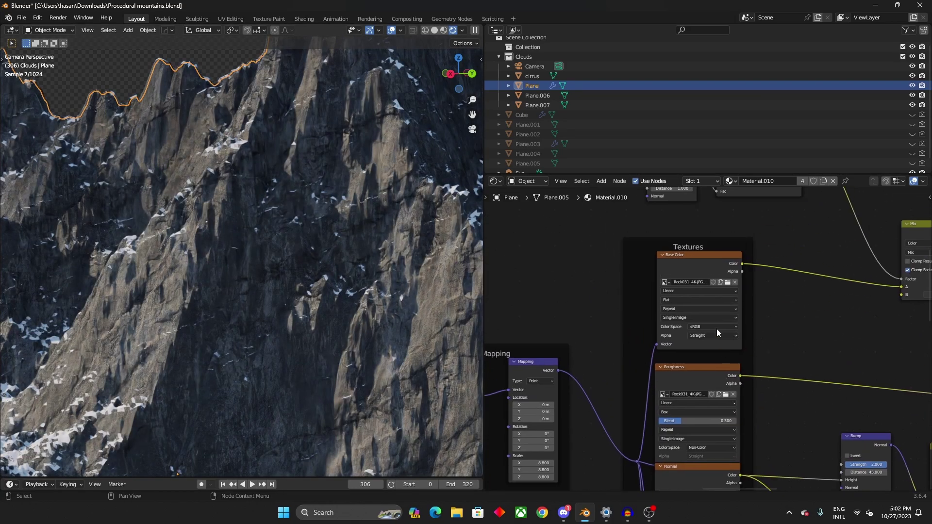
pyautogui.scroll(2, 717, 330)
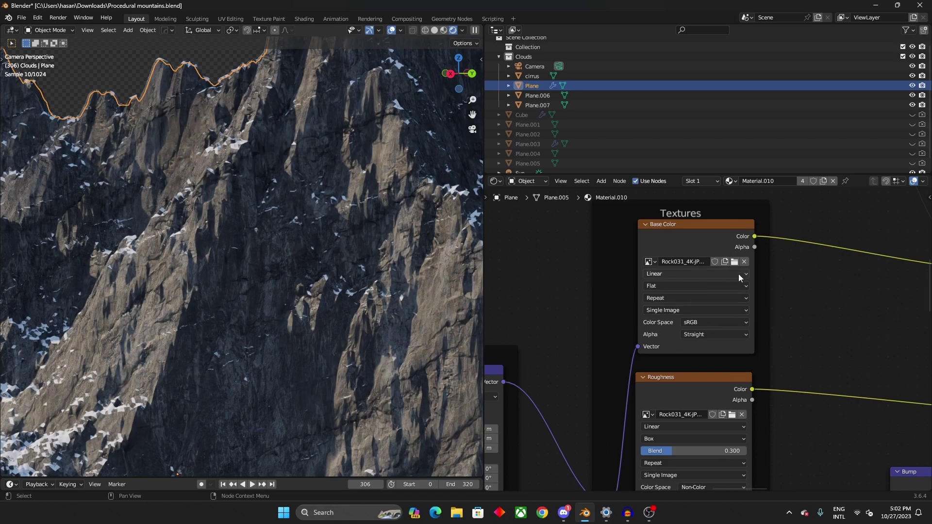
pyautogui.scroll(-3, 325, 325)
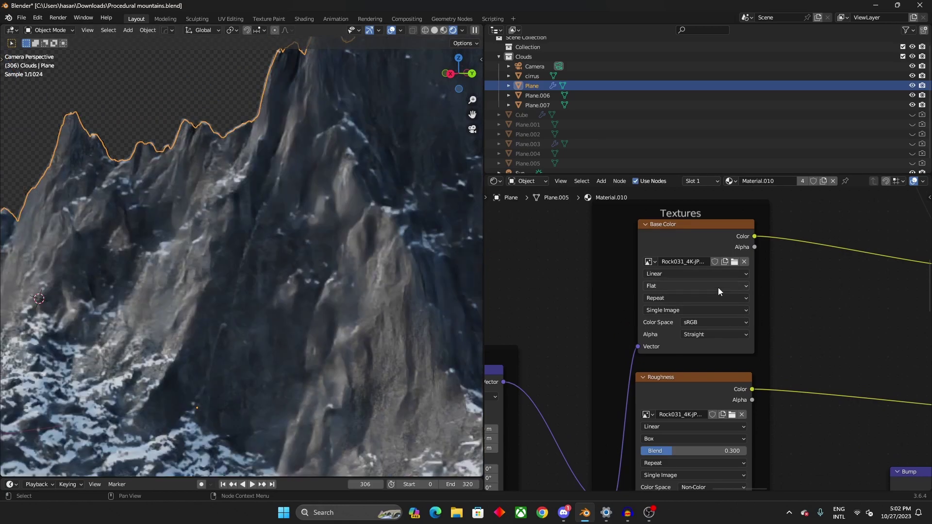
pyautogui.scroll(3, 379, 270)
pyautogui.scroll(-1, 380, 273)
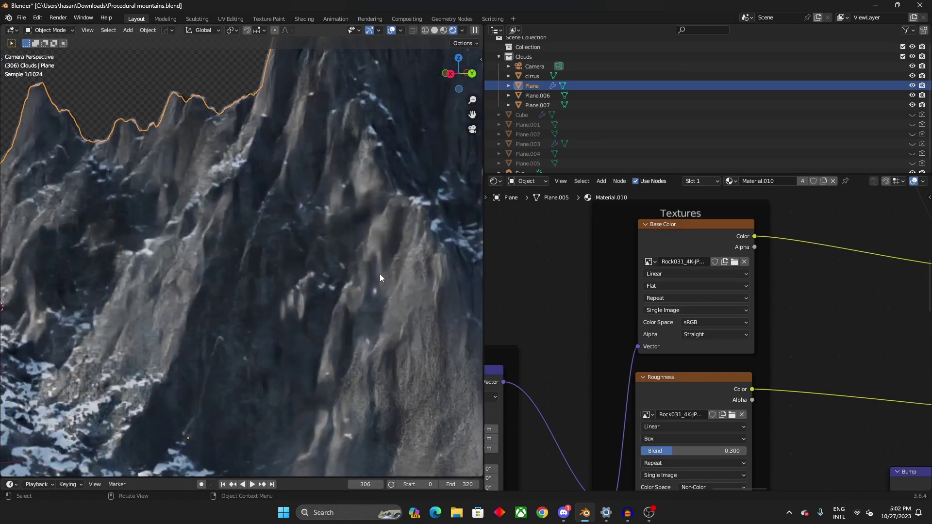
pyautogui.scroll(-3, 380, 274)
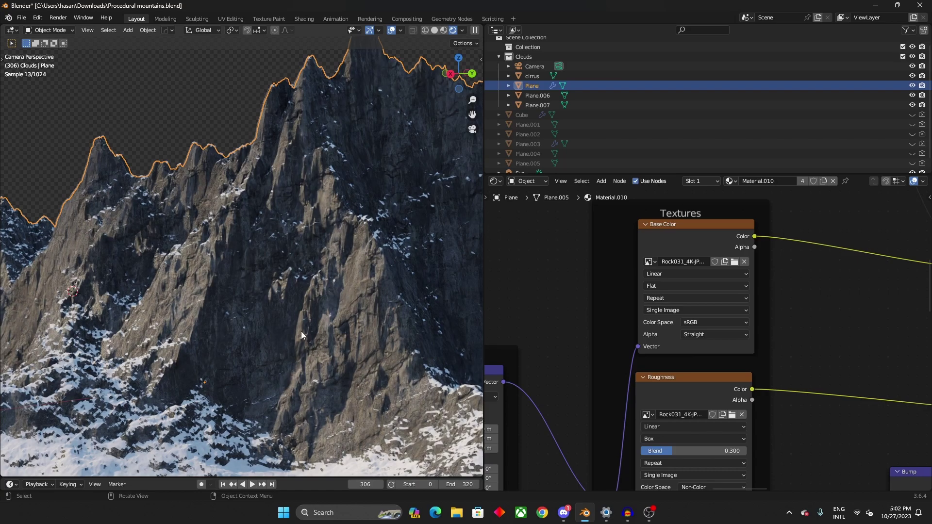
# - Set the rock Base Color texture's projection back to Box
pyautogui.scroll(1, 300, 331)
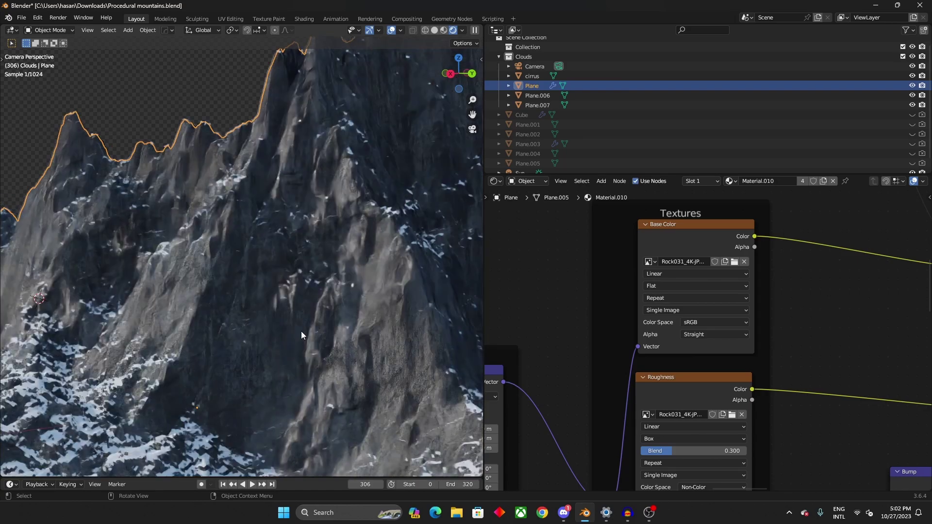
pyautogui.click(647, 286)
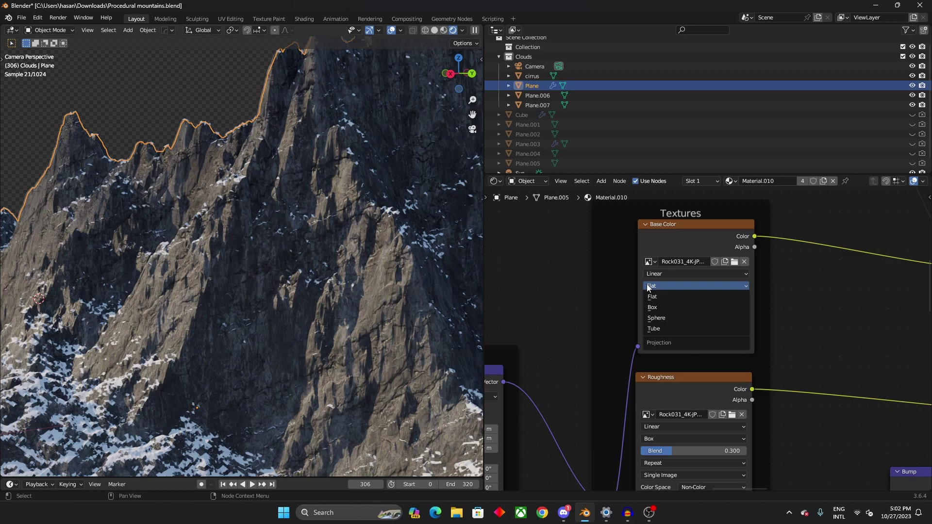
pyautogui.click(652, 308)
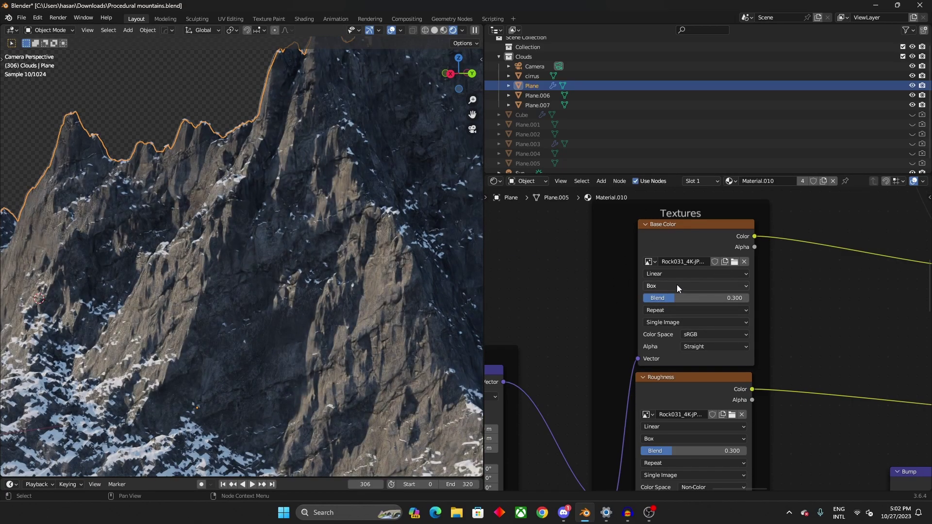
# - Examine the Mix Shader and the Texture Coordinate, Separate XYZ and Color Ramp nodes that drive its factor
pyautogui.scroll(-12, 771, 308)
pyautogui.moveTo(840, 317); pyautogui.dragTo(736, 324, button='middle')
pyautogui.moveTo(861, 339); pyautogui.dragTo(751, 350, button='middle')
pyautogui.moveTo(820, 352); pyautogui.dragTo(698, 327, button='middle')
pyautogui.scroll(4, 749, 323)
pyautogui.scroll(3, 751, 324)
pyautogui.moveTo(795, 335); pyautogui.dragTo(665, 303, button='middle')
pyautogui.moveTo(661, 333); pyautogui.dragTo(666, 295)
pyautogui.scroll(-2, 559, 247)
pyautogui.moveTo(559, 247); pyautogui.dragTo(771, 369, button='middle')
pyautogui.scroll(5, 680, 316)
pyautogui.moveTo(551, 254); pyautogui.dragTo(703, 311, button='middle')
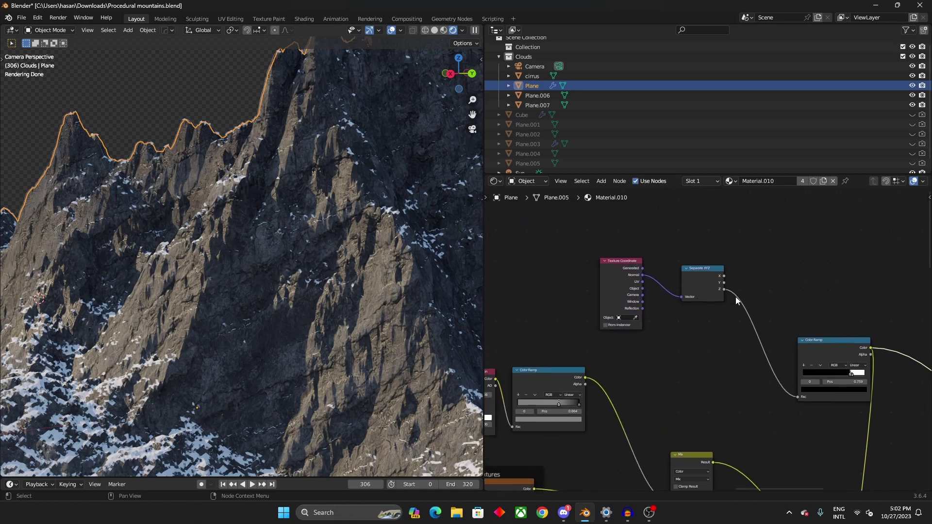
# - Preview the Texture Coordinate node's Normal output on the mountain and inspect it from several angles
pyautogui.moveTo(222, 269); pyautogui.dragTo(275, 276, button='middle')
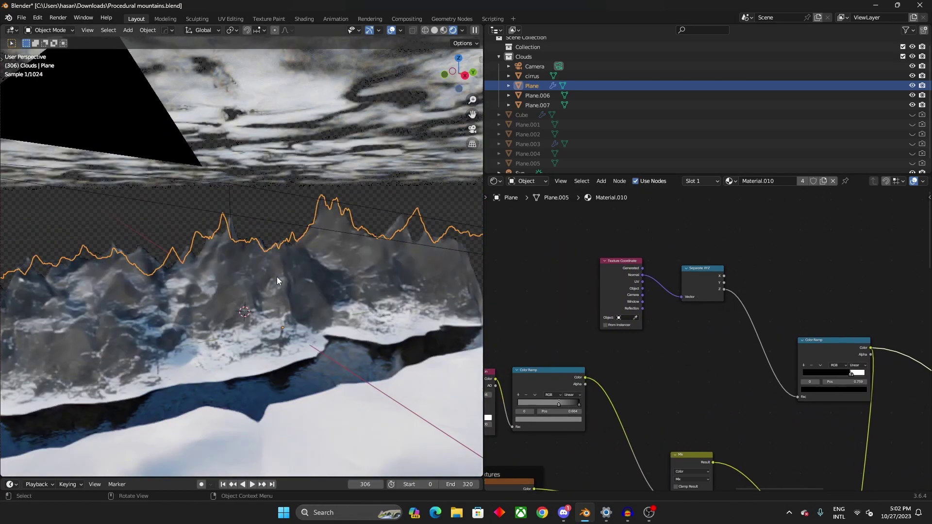
pyautogui.scroll(3, 276, 280)
pyautogui.keyDown('shift'); pyautogui.moveTo(411, 276); pyautogui.dragTo(420, 257, button='middle'); pyautogui.keyUp('shift')
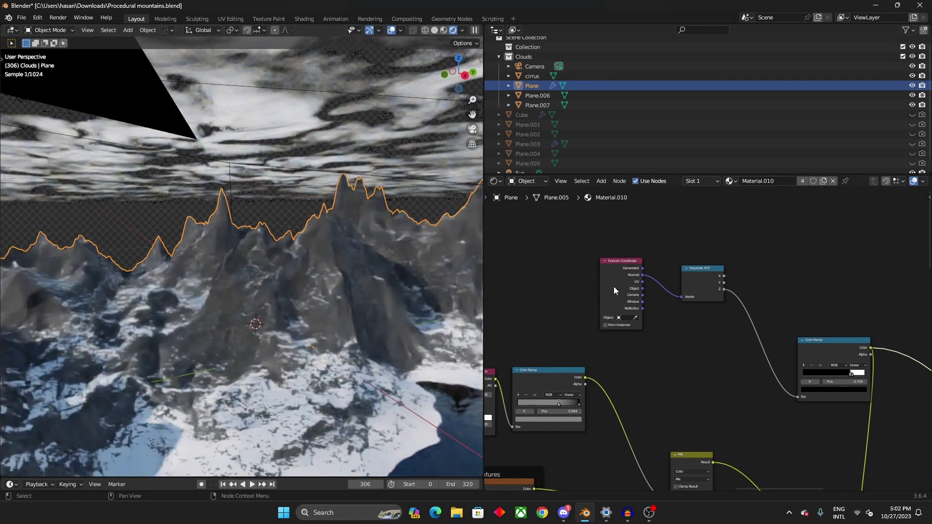
pyautogui.scroll(4, 591, 258)
pyautogui.click(583, 247)
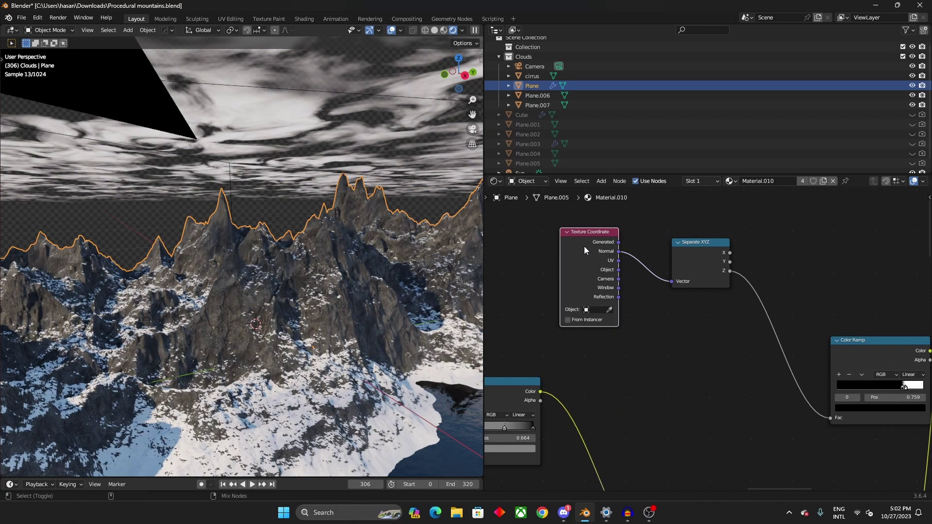
pyautogui.keyDown('ctrl'); pyautogui.keyDown('shift'); pyautogui.click(584, 246); pyautogui.keyUp('shift'); pyautogui.keyUp('ctrl')
pyautogui.moveTo(374, 259); pyautogui.dragTo(278, 203, button='middle')
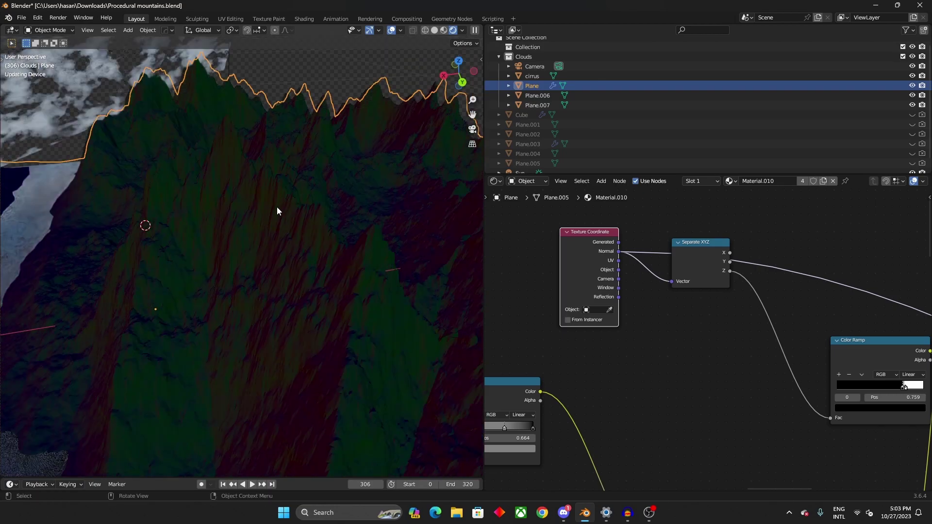
pyautogui.moveTo(286, 319); pyautogui.dragTo(248, 253, button='middle')
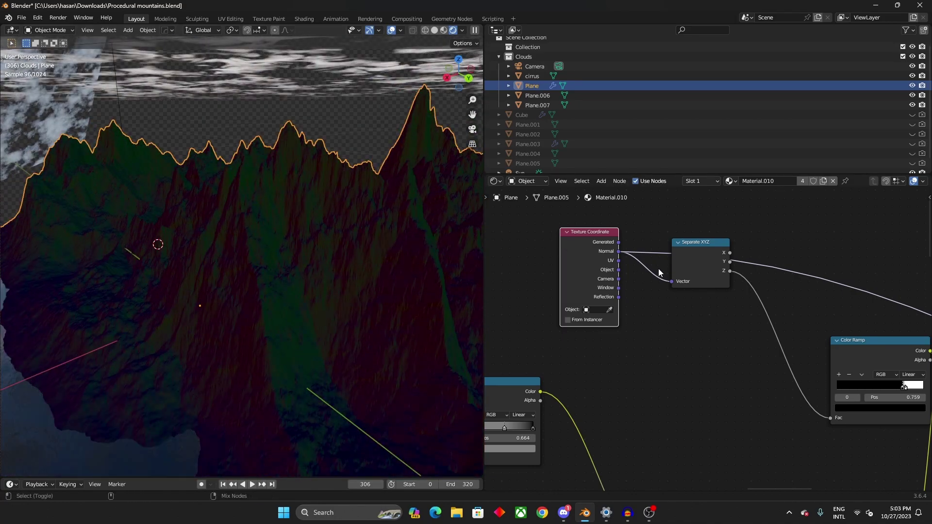
# - Preview the Separate XYZ output and the snow mask Color Ramp on the mountain
pyautogui.keyDown('ctrl'); pyautogui.keyDown('shift'); pyautogui.click(695, 259); pyautogui.keyUp('shift'); pyautogui.keyUp('ctrl')
pyautogui.moveTo(154, 293); pyautogui.dragTo(383, 305, button='middle')
pyautogui.moveTo(873, 374); pyautogui.dragTo(691, 354, button='middle')
pyautogui.keyDown('ctrl'); pyautogui.keyDown('shift'); pyautogui.click(691, 346); pyautogui.keyUp('shift'); pyautogui.keyUp('ctrl')
pyautogui.moveTo(315, 379); pyautogui.dragTo(341, 322, button='middle')
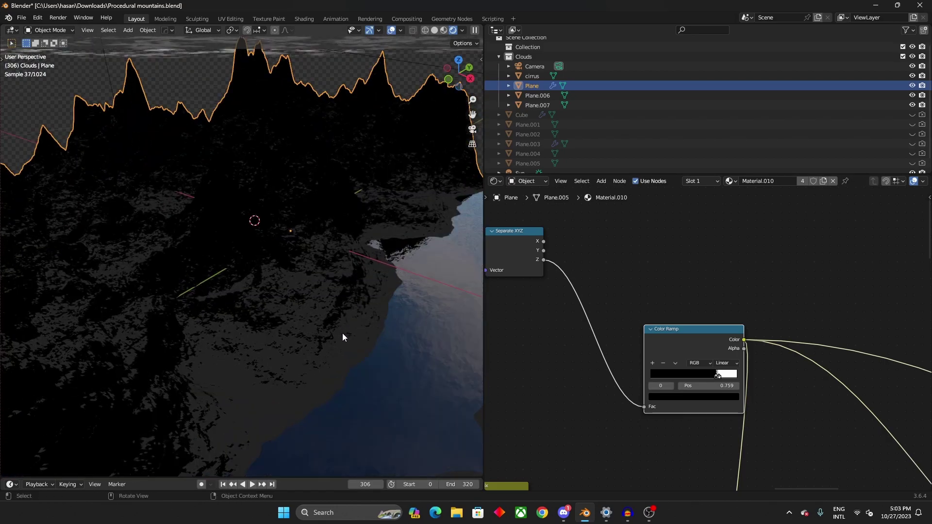
pyautogui.moveTo(361, 318); pyautogui.dragTo(196, 332, button='middle')
# - Reconnect the Mix Shader to the Material Output to display the combined rock and snow
pyautogui.scroll(-14, 824, 409)
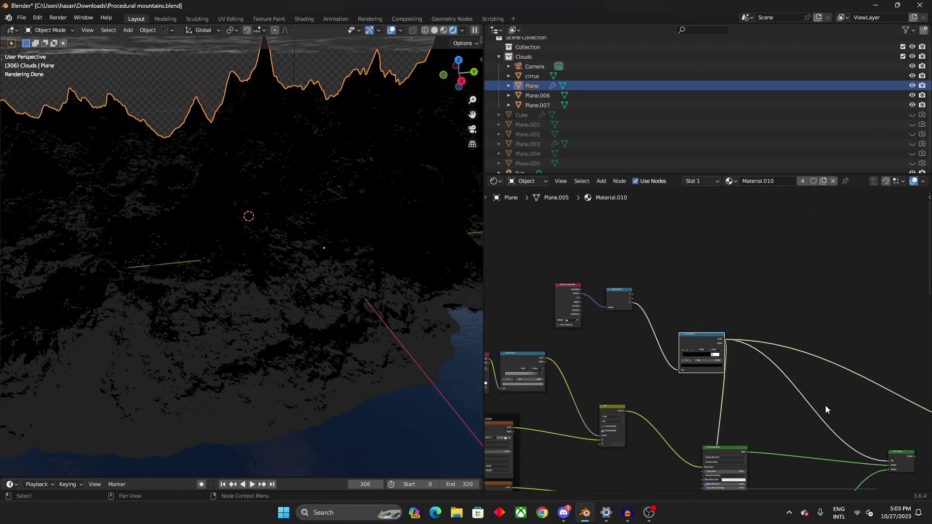
pyautogui.moveTo(861, 403); pyautogui.dragTo(730, 379, button='middle')
pyautogui.scroll(4, 704, 392)
pyautogui.keyDown('ctrl'); pyautogui.keyDown('shift'); pyautogui.click(711, 396); pyautogui.keyUp('shift'); pyautogui.keyUp('ctrl')
pyautogui.moveTo(325, 250); pyautogui.dragTo(265, 293, button='middle')
# - Preview the Ambient Occlusion node and its Color Ramp on the mountain
pyautogui.scroll(-4, 661, 342)
pyautogui.moveTo(610, 321); pyautogui.dragTo(792, 333, button='middle')
pyautogui.moveTo(611, 297); pyautogui.dragTo(695, 270, button='middle')
pyautogui.scroll(4, 648, 290)
pyautogui.scroll(4, 648, 289)
pyautogui.scroll(-4, 695, 269)
pyautogui.scroll(5, 677, 313)
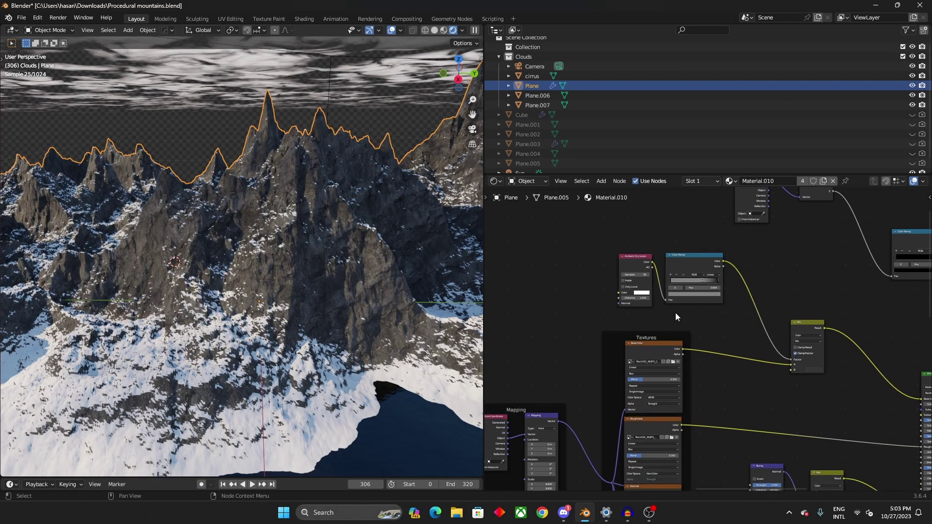
pyautogui.moveTo(665, 282); pyautogui.dragTo(640, 292)
pyautogui.moveTo(778, 315); pyautogui.dragTo(718, 314, button='middle')
pyautogui.moveTo(713, 285)
pyautogui.mouseDown()
pyautogui.moveTo(707, 302)
pyautogui.moveTo(721, 284)
pyautogui.mouseUp()
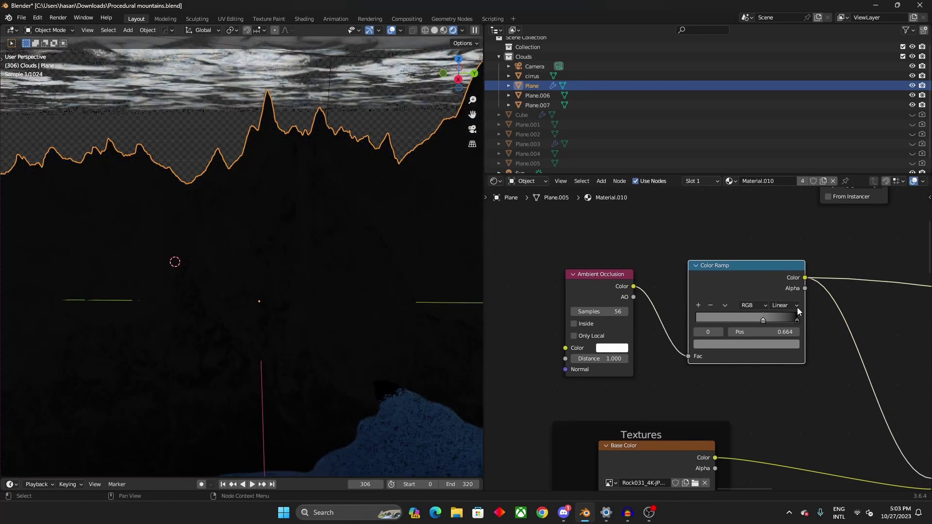
pyautogui.moveTo(705, 322); pyautogui.dragTo(758, 332, button='middle')
pyautogui.keyDown('ctrl'); pyautogui.keyDown('shift'); pyautogui.click(661, 304); pyautogui.keyUp('shift'); pyautogui.keyUp('ctrl')
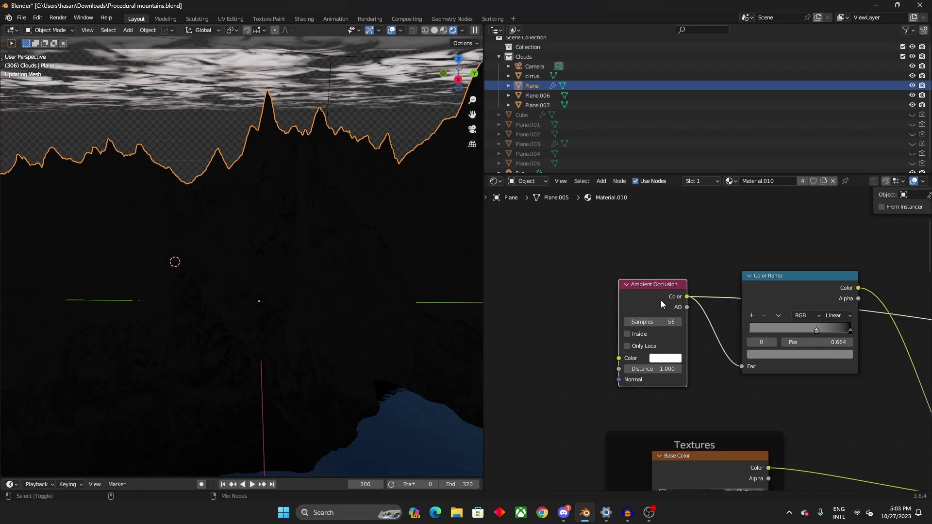
pyautogui.keyDown('ctrl'); pyautogui.keyDown('shift'); pyautogui.click(797, 293); pyautogui.keyUp('shift'); pyautogui.keyUp('ctrl')
# - Set the ambient occlusion Color Ramp's grey stop to white with value 1.000 and move it to position 0.623
pyautogui.scroll(2, 825, 376)
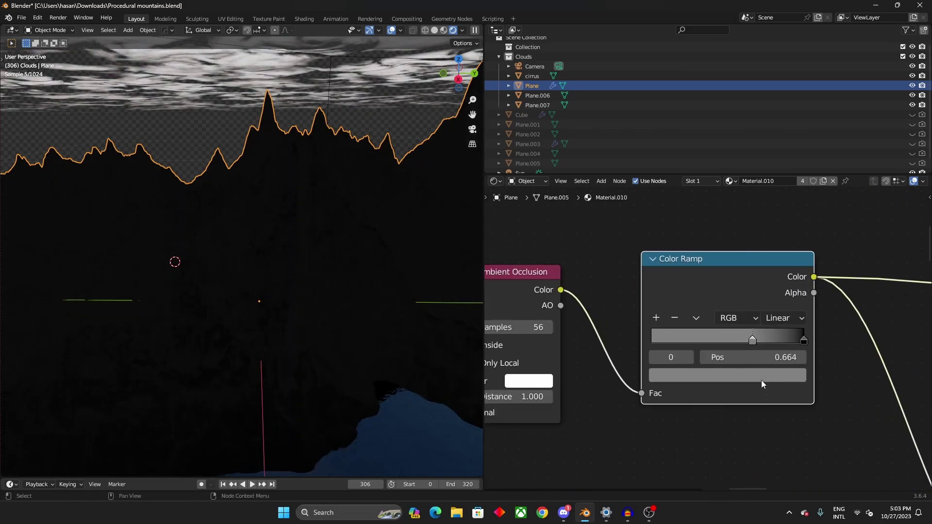
pyautogui.click(763, 373)
pyautogui.moveTo(793, 213); pyautogui.dragTo(794, 169)
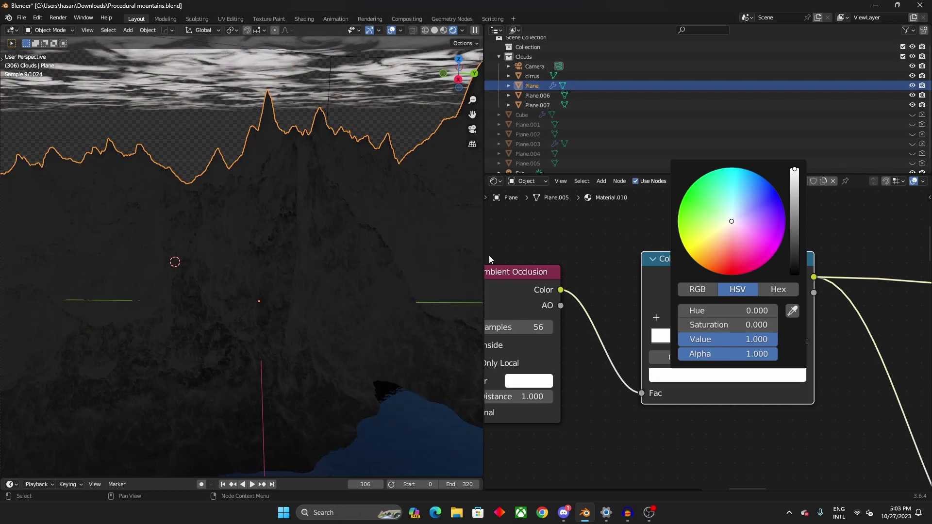
pyautogui.moveTo(371, 281)
pyautogui.mouseDown(button='middle')
pyautogui.moveTo(269, 283)
pyautogui.moveTo(388, 284)
pyautogui.mouseUp(button='middle')
pyautogui.moveTo(758, 342); pyautogui.dragTo(747, 342)
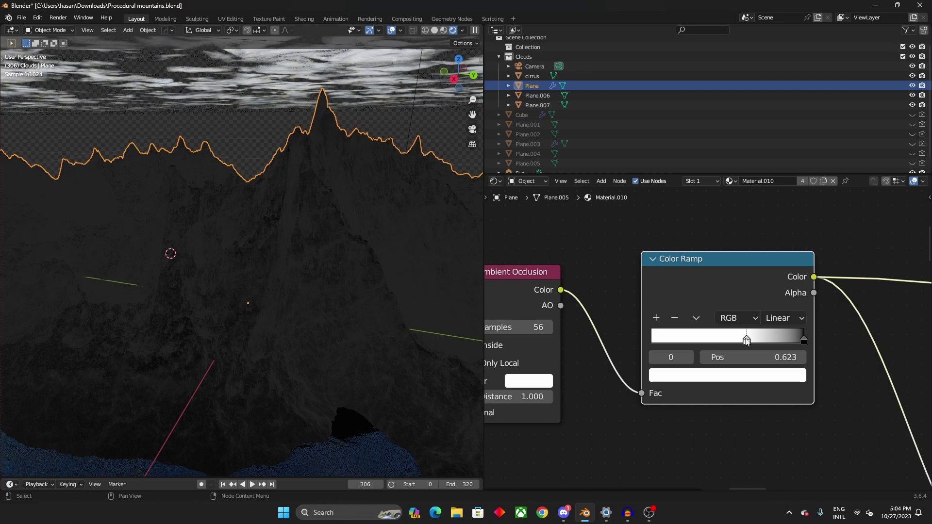
pyautogui.moveTo(223, 350)
pyautogui.mouseDown(button='middle')
pyautogui.moveTo(251, 334)
pyautogui.moveTo(308, 345)
pyautogui.moveTo(242, 374)
pyautogui.moveTo(165, 367)
pyautogui.moveTo(212, 352)
pyautogui.mouseUp(button='middle')
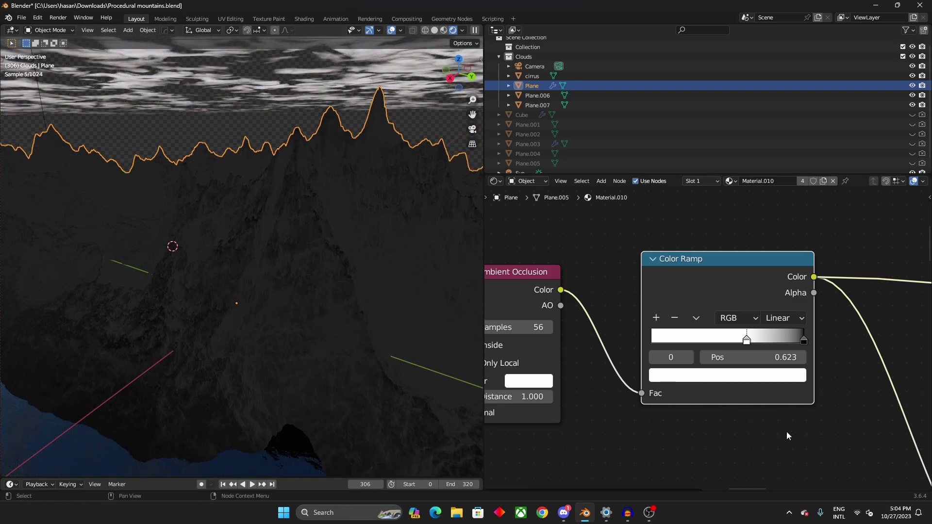
# - Preview the Mix node fed by ambient occlusion and check its B colour's hex value
pyautogui.scroll(-4, 796, 427)
pyautogui.scroll(2, 713, 383)
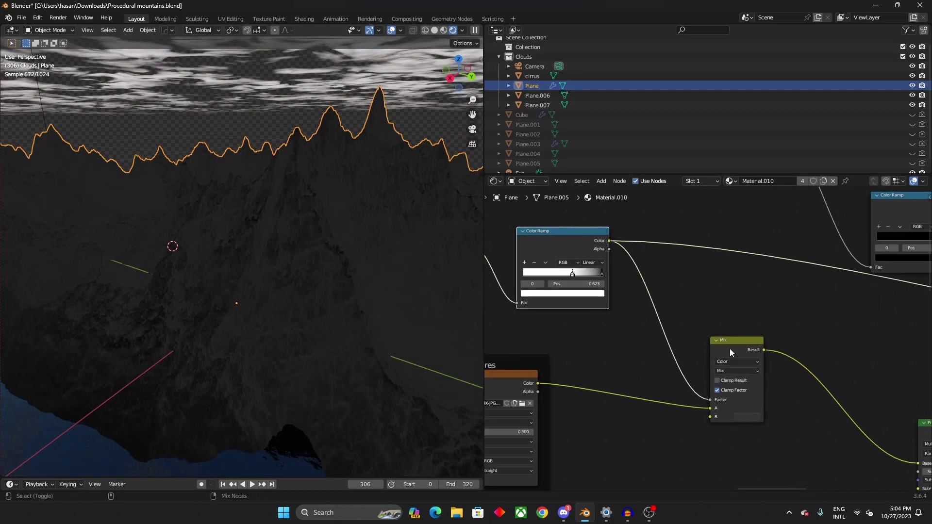
pyautogui.moveTo(728, 399); pyautogui.dragTo(643, 336, button='middle')
pyautogui.scroll(3, 644, 336)
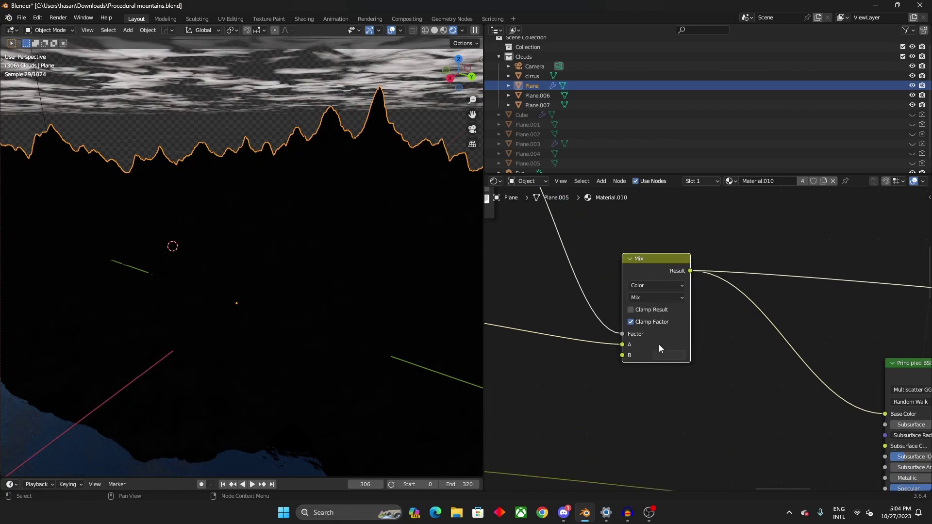
pyautogui.click(662, 355)
pyautogui.click(714, 298)
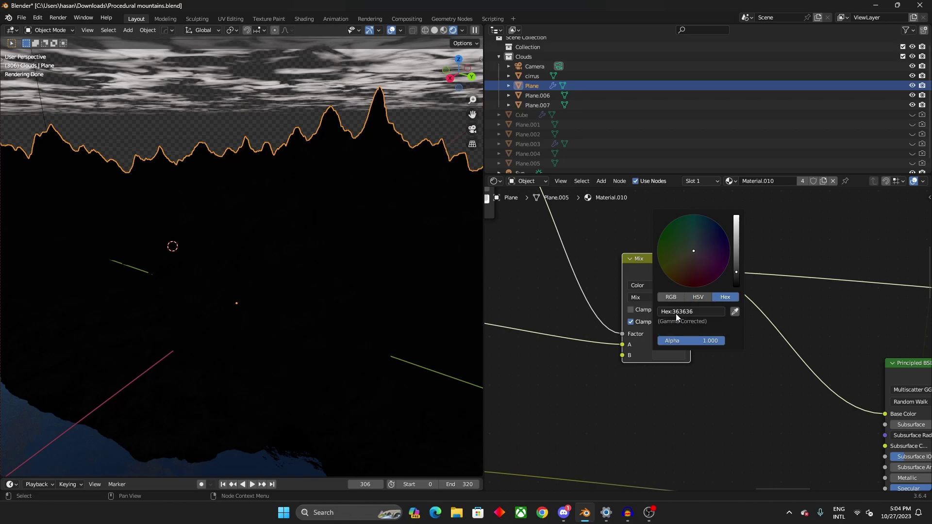
pyautogui.click(752, 380)
# - Preview the rock's Principled BSDF alone on the mountain and inspect it from another angle
pyautogui.scroll(-5, 752, 380)
pyautogui.moveTo(826, 404); pyautogui.dragTo(587, 385, button='middle')
pyautogui.scroll(4, 608, 370)
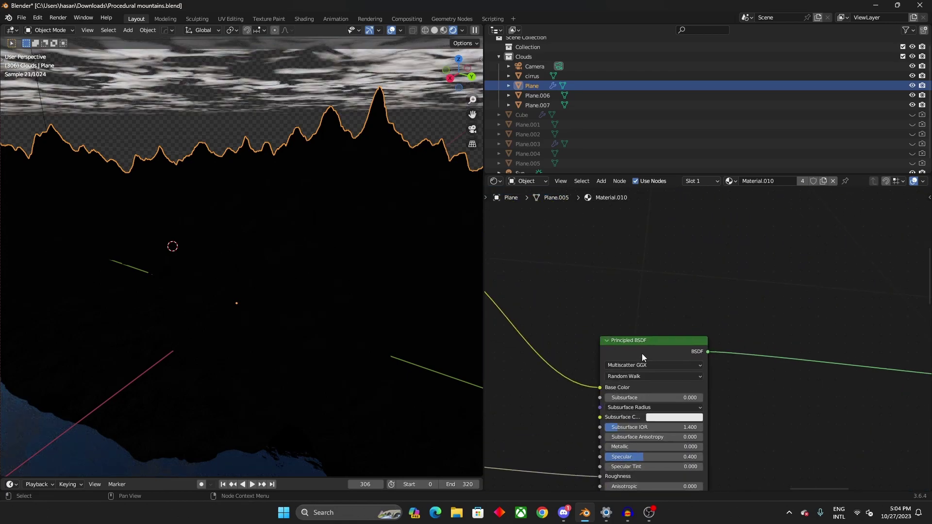
pyautogui.scroll(-3, 642, 353)
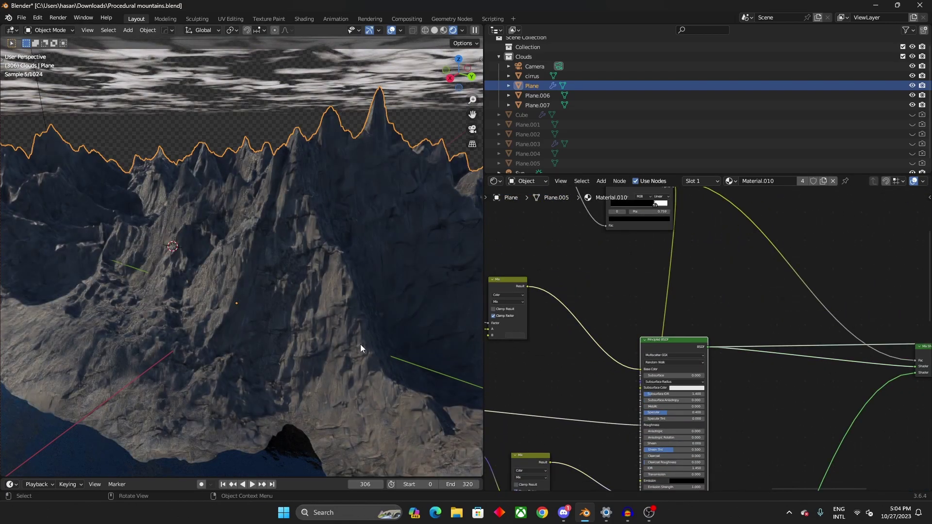
pyautogui.moveTo(360, 344); pyautogui.dragTo(346, 316, button='middle')
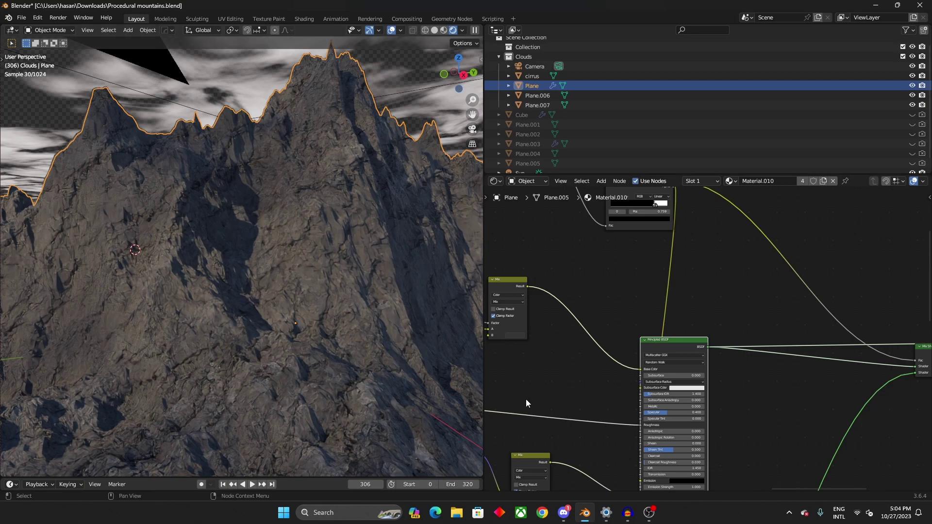
# - Restore the Mix Shader as the material's surface output
pyautogui.scroll(-2, 717, 385)
pyautogui.scroll(-4, 733, 383)
pyautogui.moveTo(738, 394); pyautogui.dragTo(650, 375, button='middle')
pyautogui.scroll(1, 738, 374)
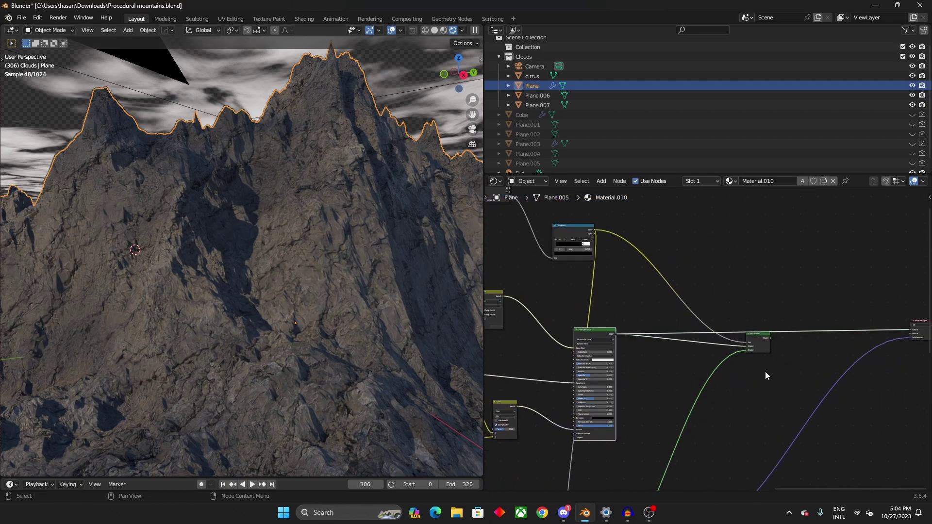
pyautogui.keyDown('ctrl'); pyautogui.keyDown('shift'); pyautogui.click(757, 341); pyautogui.keyUp('shift'); pyautogui.keyUp('ctrl')
# - Examine the Bump, Normal Map and Mix nodes that drive the rock shader's normal
pyautogui.moveTo(534, 413); pyautogui.dragTo(667, 328, button='middle')
pyautogui.scroll(4, 594, 377)
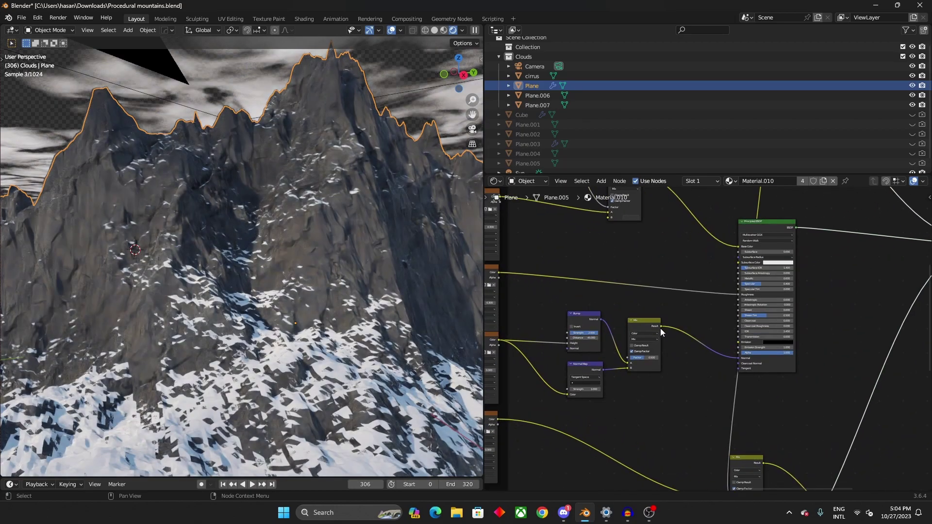
pyautogui.moveTo(554, 286); pyautogui.dragTo(660, 389)
pyautogui.scroll(5, 636, 385)
pyautogui.moveTo(618, 383); pyautogui.dragTo(693, 393, button='middle')
pyautogui.click(679, 433)
pyautogui.scroll(4, 669, 431)
pyautogui.moveTo(590, 416); pyautogui.dragTo(645, 401, button='middle')
# - Reposition the Bump node just above the rock's Normal Map node
pyautogui.moveTo(601, 315); pyautogui.dragTo(580, 306)
pyautogui.moveTo(607, 411); pyautogui.dragTo(611, 418)
pyautogui.moveTo(723, 347); pyautogui.dragTo(738, 359)
pyautogui.moveTo(578, 300); pyautogui.dragTo(614, 327)
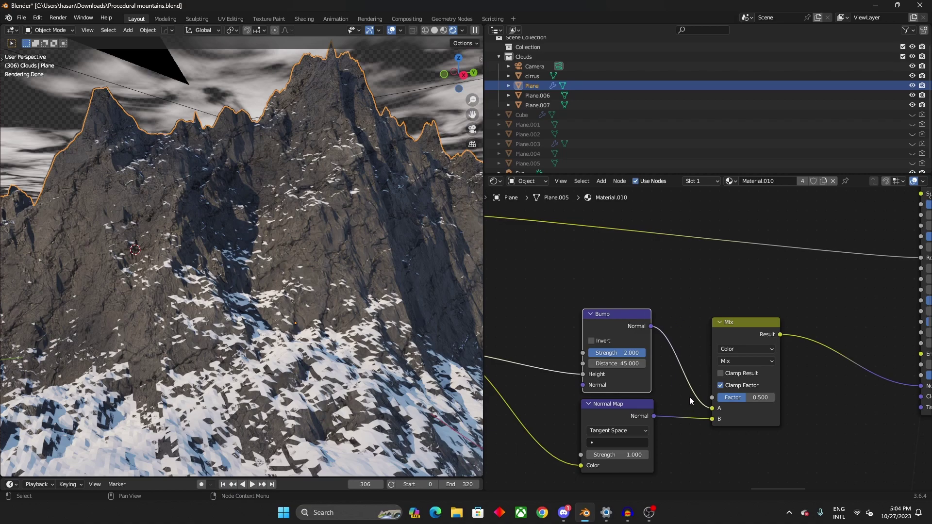
# - Inspect the rock's bump detail close up on the mountain face and from a distance
pyautogui.scroll(5, 329, 331)
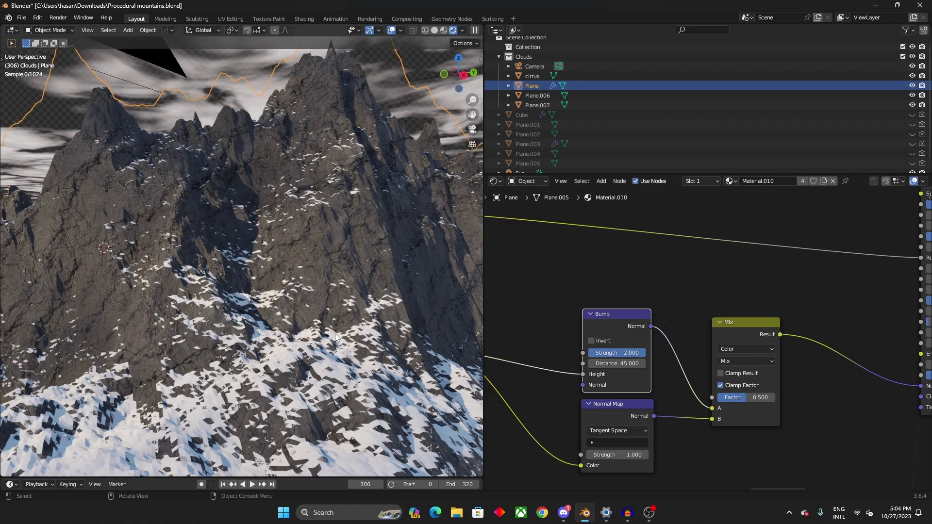
pyautogui.scroll(6, 329, 331)
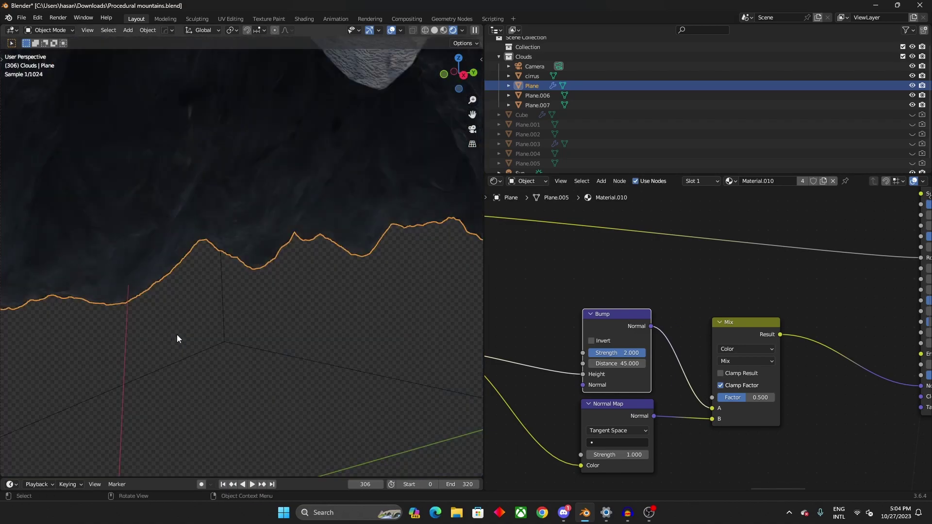
pyautogui.scroll(-3, 178, 335)
pyautogui.scroll(1, 178, 334)
pyautogui.moveTo(178, 335)
pyautogui.keyDown('shift'); pyautogui.mouseDown(button='middle')
pyautogui.moveTo(194, 316)
pyautogui.moveTo(190, 322)
pyautogui.mouseUp(button='middle'); pyautogui.keyUp('shift')
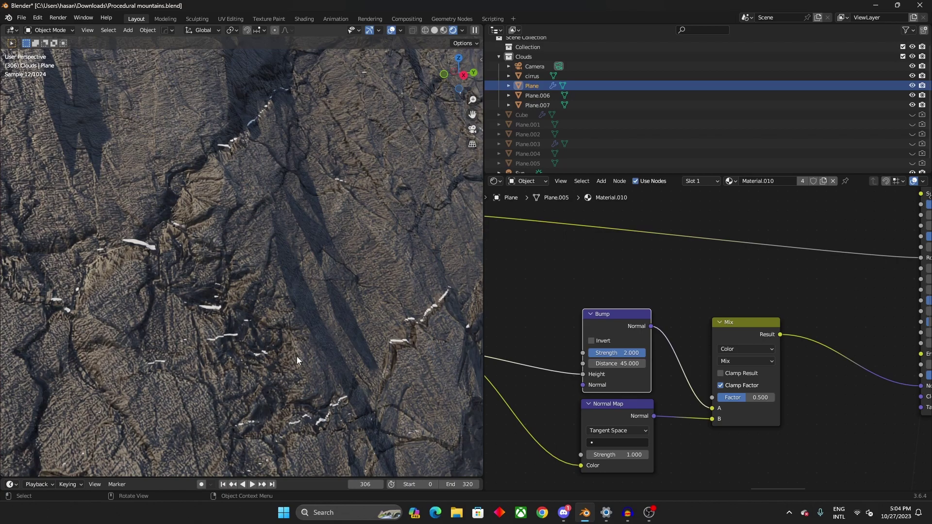
pyautogui.scroll(-8, 188, 374)
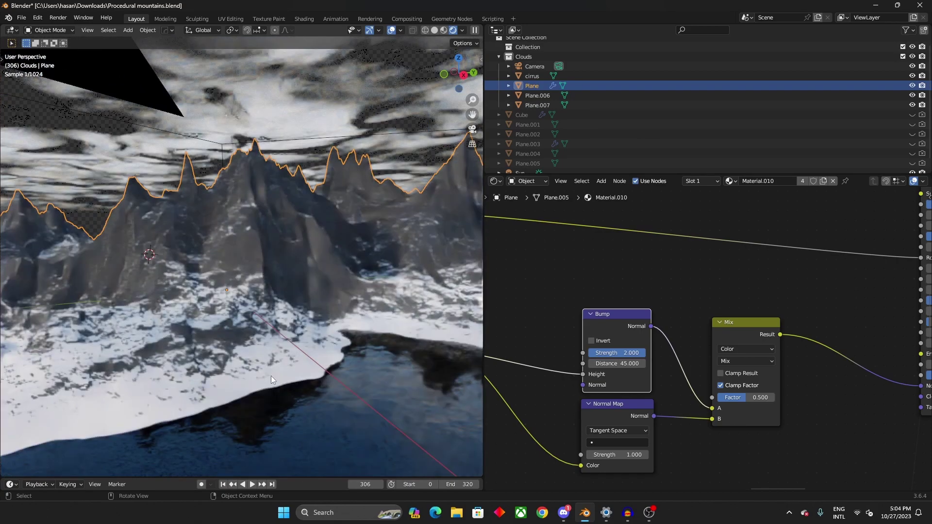
# - Review the rock node network as a whole alongside the snowy mountain
pyautogui.scroll(-3, 729, 429)
pyautogui.moveTo(729, 418); pyautogui.dragTo(744, 360, button='middle')
pyautogui.scroll(-4, 743, 359)
pyautogui.moveTo(680, 347); pyautogui.dragTo(639, 358, button='middle')
pyautogui.moveTo(652, 303); pyautogui.dragTo(638, 383, button='middle')
pyautogui.scroll(-3, 701, 325)
pyautogui.moveTo(701, 325); pyautogui.dragTo(690, 342, button='middle')
pyautogui.scroll(2, 648, 347)
pyautogui.scroll(-3, 700, 351)
pyautogui.scroll(3, 688, 345)
pyautogui.scroll(-1, 685, 354)
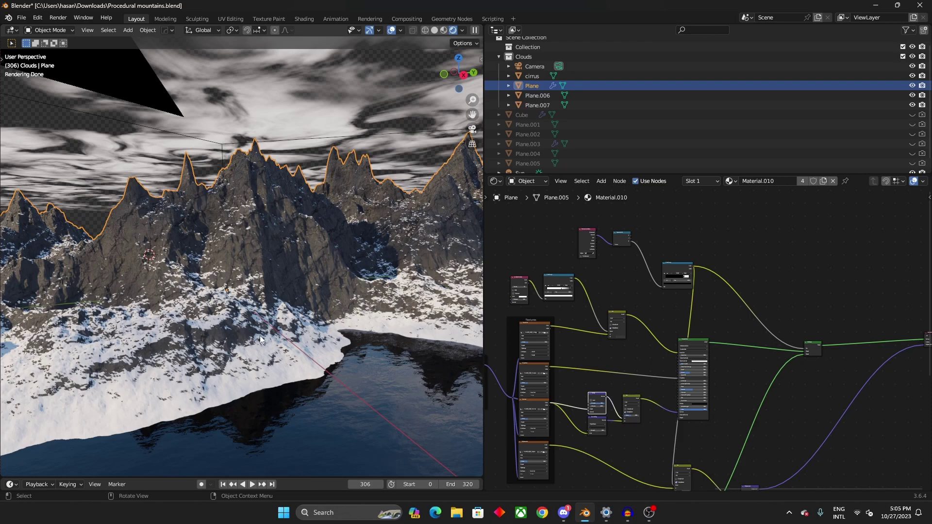
pyautogui.moveTo(103, 353); pyautogui.dragTo(65, 348, button='middle')
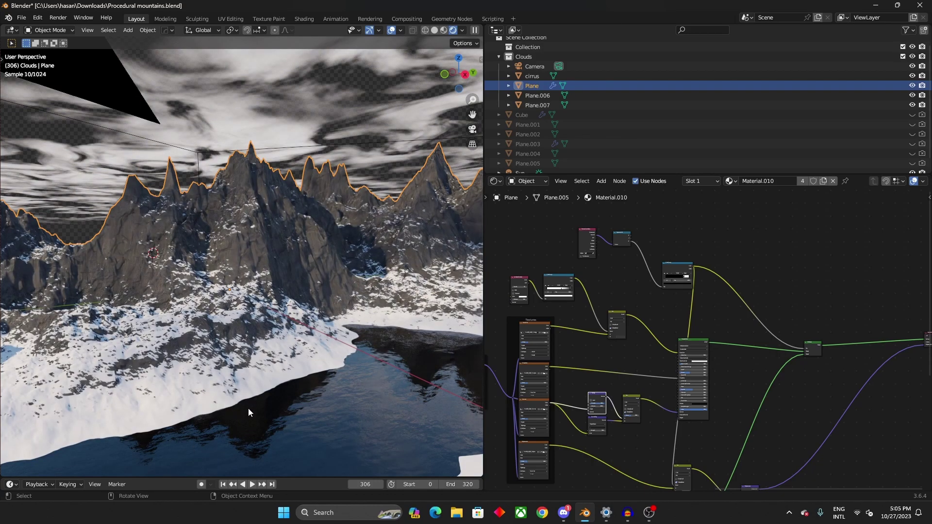
# - Preview the Mix node that feeds the Displacement node's scale and inspect it on the mountain
pyautogui.moveTo(565, 210); pyautogui.dragTo(687, 261)
pyautogui.moveTo(698, 374); pyautogui.dragTo(714, 279, button='middle')
pyautogui.scroll(5, 701, 355)
pyautogui.moveTo(700, 378); pyautogui.dragTo(709, 304, button='middle')
pyautogui.scroll(4, 708, 304)
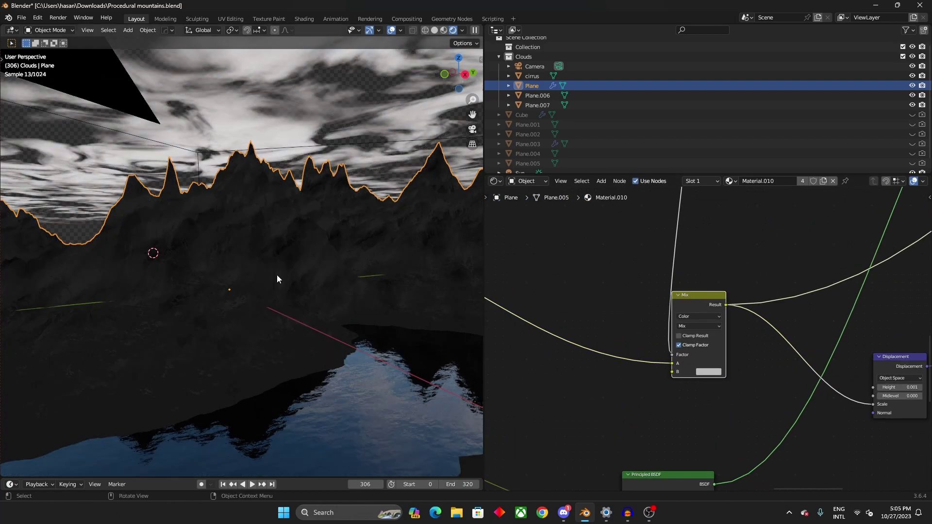
pyautogui.scroll(5, 165, 271)
pyautogui.keyDown('shift'); pyautogui.moveTo(257, 323); pyautogui.dragTo(257, 286, button='middle'); pyautogui.keyUp('shift')
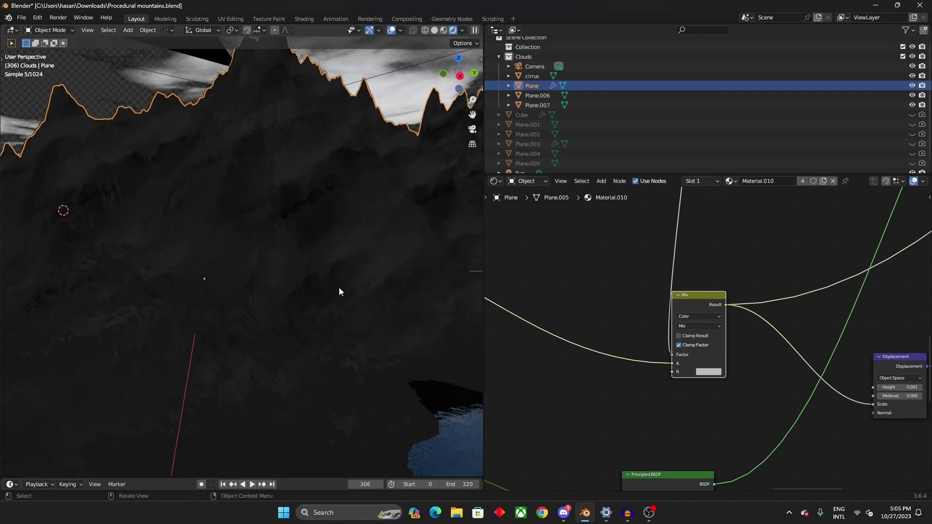
# - Trace the rock Displacement texture through its Mix node to the Displacement node
pyautogui.scroll(-2, 343, 288)
pyautogui.scroll(-5, 607, 356)
pyautogui.moveTo(490, 265); pyautogui.dragTo(616, 261, button='middle')
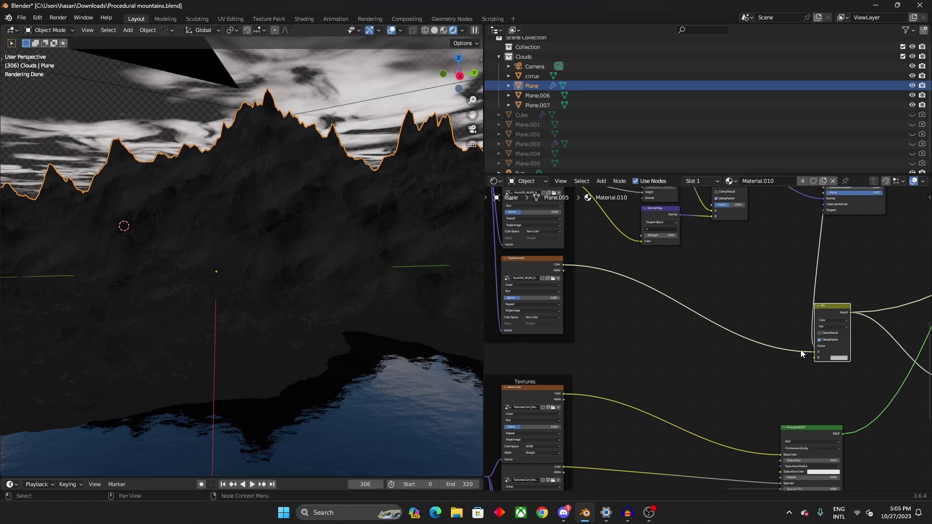
pyautogui.scroll(2, 457, 260)
pyautogui.moveTo(278, 294); pyautogui.dragTo(315, 284, button='middle')
pyautogui.moveTo(548, 268); pyautogui.dragTo(551, 266)
pyautogui.moveTo(802, 391); pyautogui.dragTo(675, 371, button='middle')
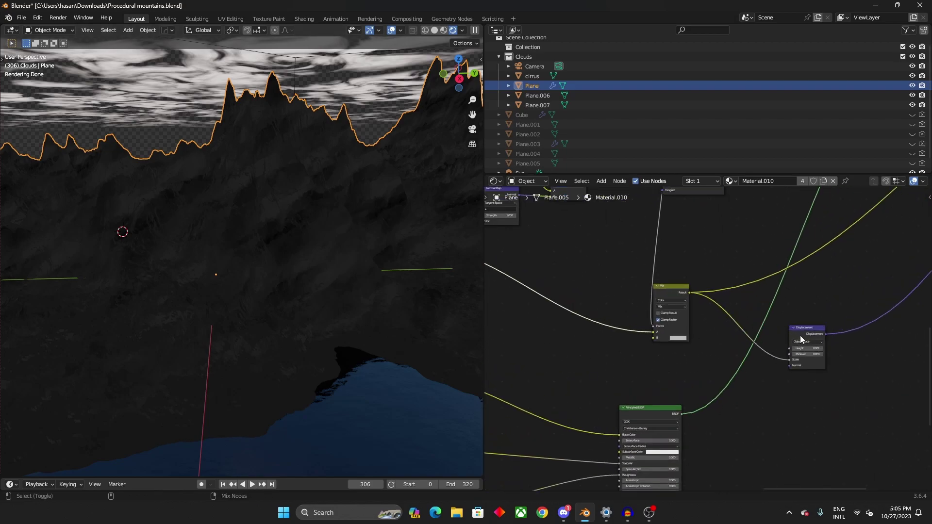
# - Preview the Displacement node on the mountain and restore the Mix Shader as the surface output
pyautogui.keyDown('ctrl'); pyautogui.keyDown('shift'); pyautogui.click(800, 336); pyautogui.keyUp('shift'); pyautogui.keyUp('ctrl')
pyautogui.scroll(-9, 820, 321)
pyautogui.moveTo(822, 320); pyautogui.dragTo(668, 425, button='middle')
pyautogui.scroll(3, 703, 308)
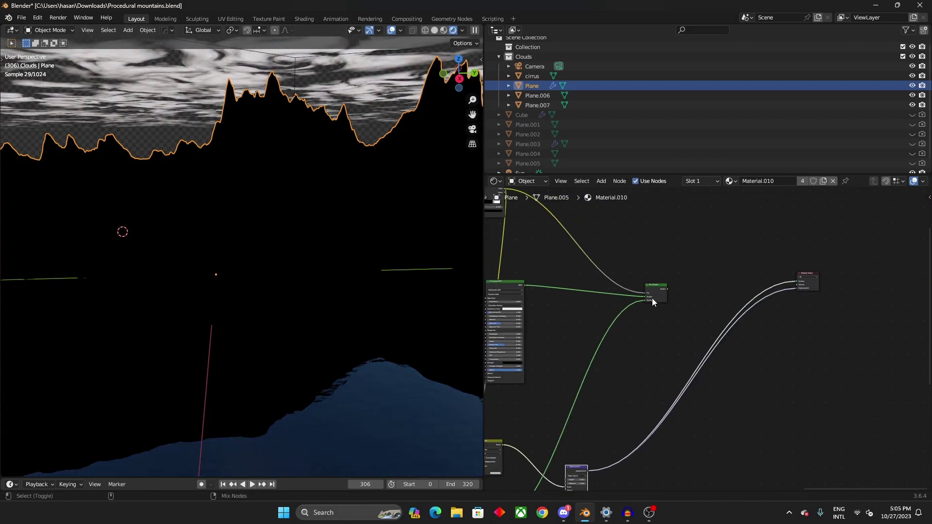
pyautogui.keyDown('ctrl'); pyautogui.keyDown('shift'); pyautogui.click(654, 296); pyautogui.keyUp('shift'); pyautogui.keyUp('ctrl')
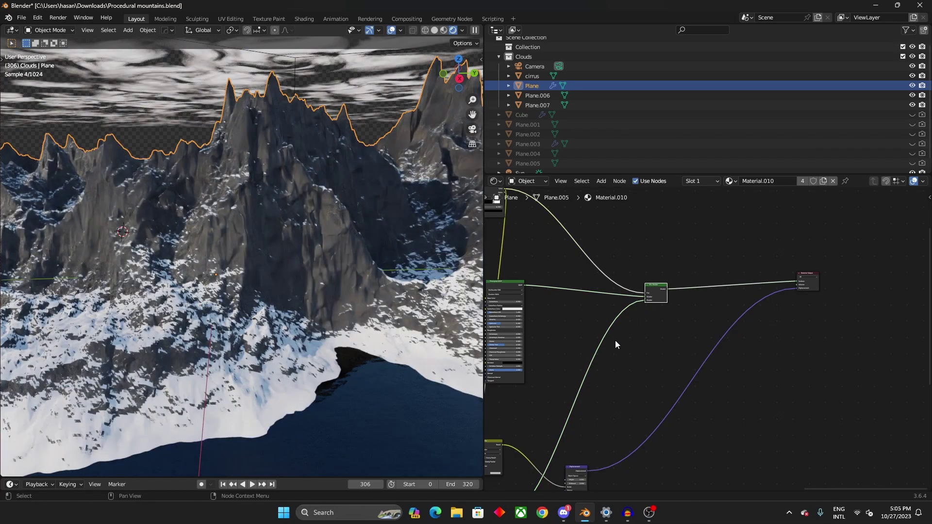
# - Examine the snow texture and shader nodes and inspect the textured mountain up close
pyautogui.moveTo(615, 340); pyautogui.dragTo(698, 307, button='middle')
pyautogui.scroll(-5, 641, 345)
pyautogui.moveTo(624, 385); pyautogui.dragTo(749, 320, button='middle')
pyautogui.moveTo(310, 263); pyautogui.dragTo(293, 249, button='middle')
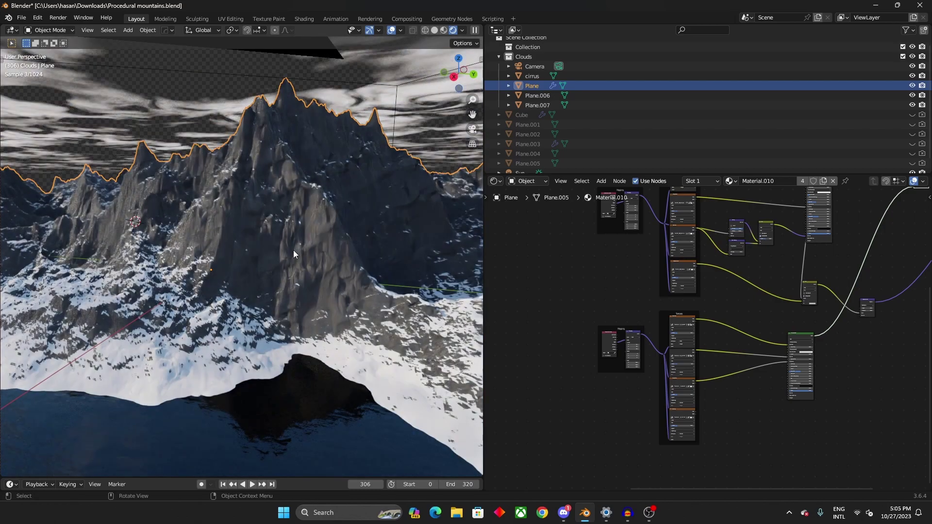
pyautogui.moveTo(357, 287); pyautogui.dragTo(326, 287, button='middle')
pyautogui.scroll(3, 326, 287)
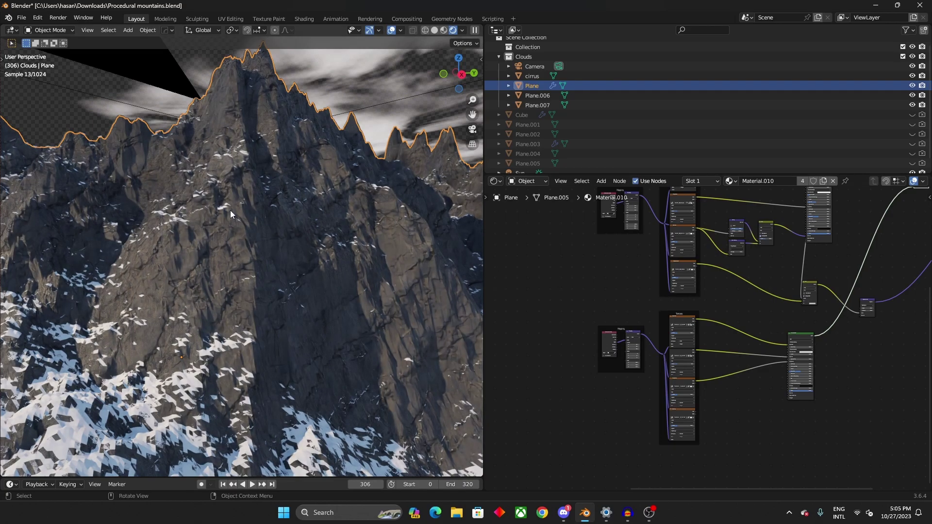
# - Review the mask, rock and displacement nodes leading into the Mix Shader
pyautogui.scroll(-3, 753, 298)
pyautogui.moveTo(753, 298); pyautogui.dragTo(681, 461, button='middle')
pyautogui.scroll(3, 682, 461)
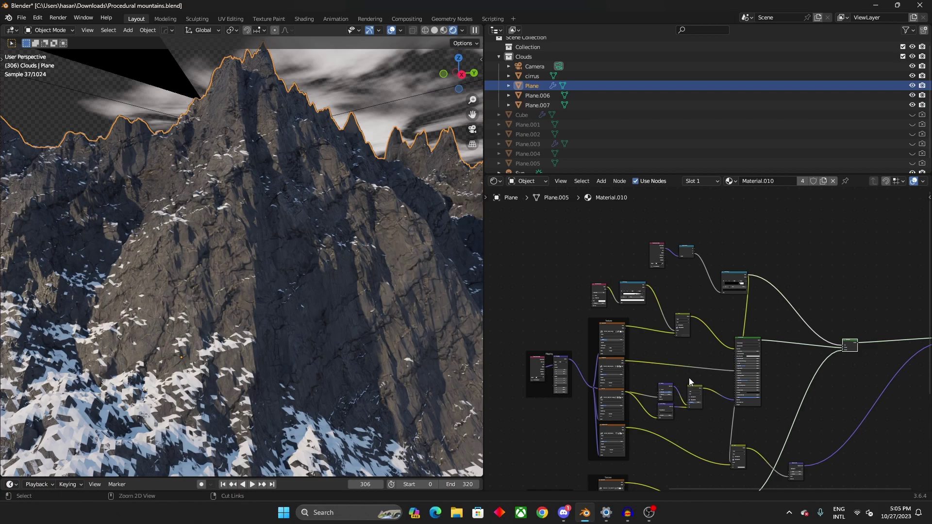
pyautogui.moveTo(688, 377); pyautogui.dragTo(693, 362, button='middle')
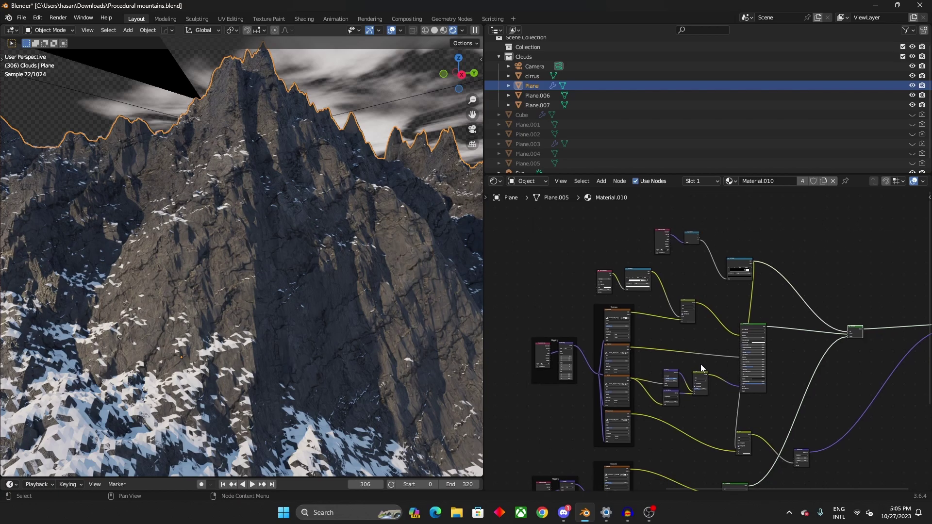